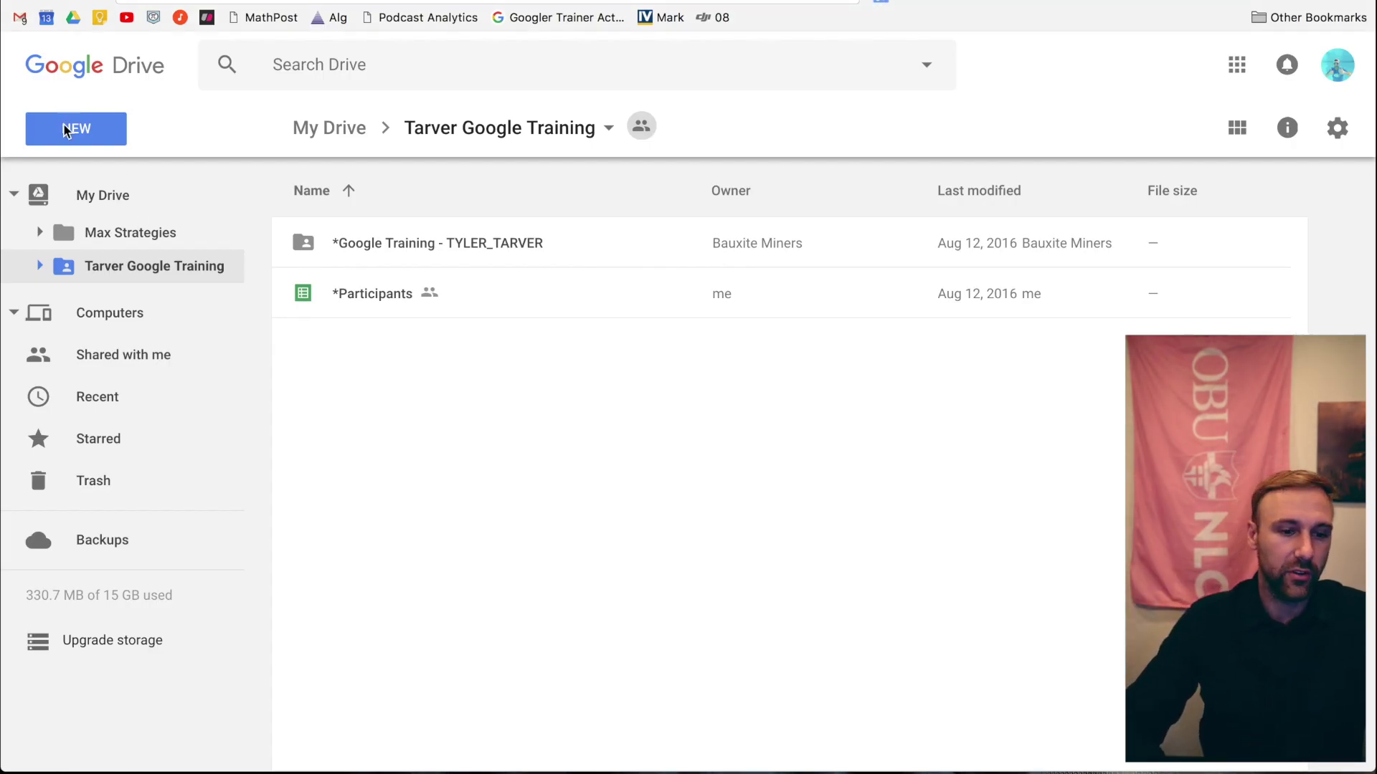
- Create a new folder named 'Resource Folder'
left_click(95, 135)
left_click(172, 195)
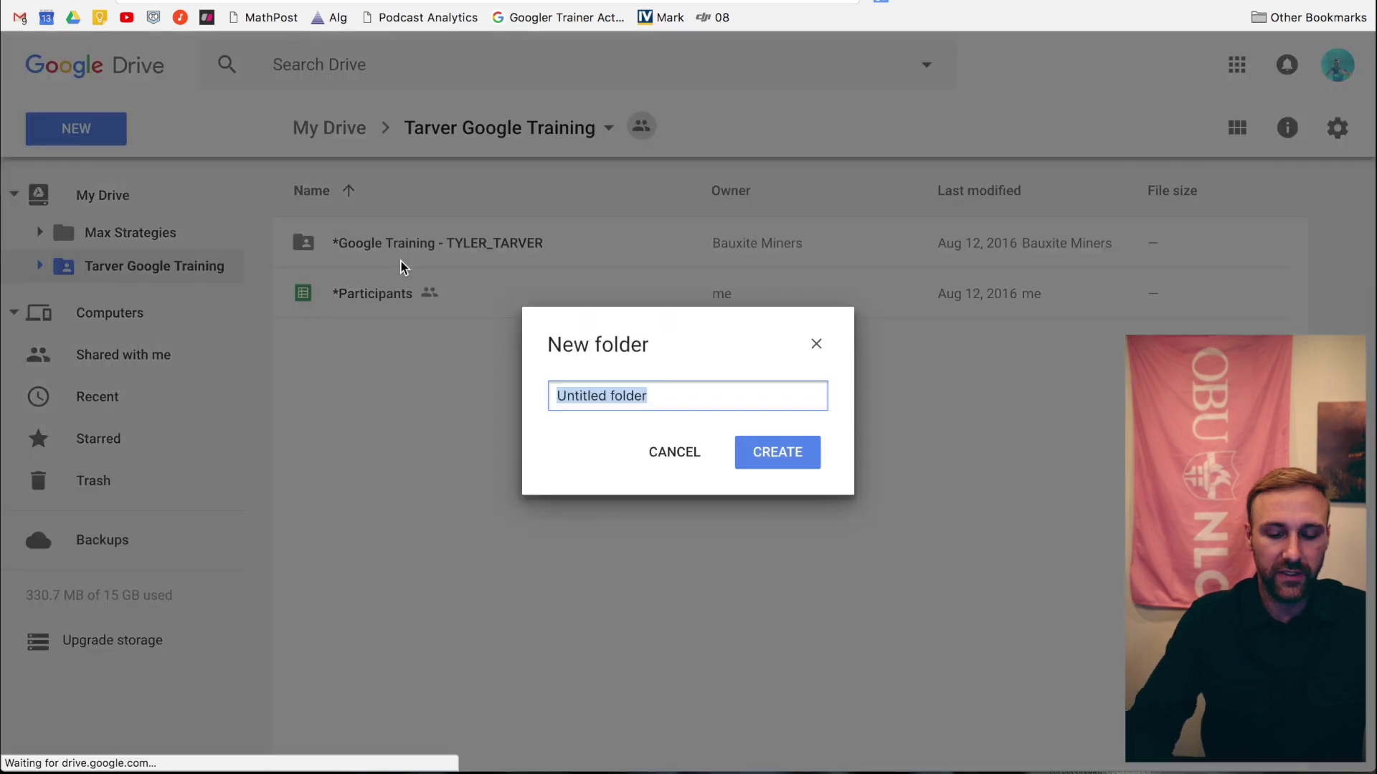
type("Resource")
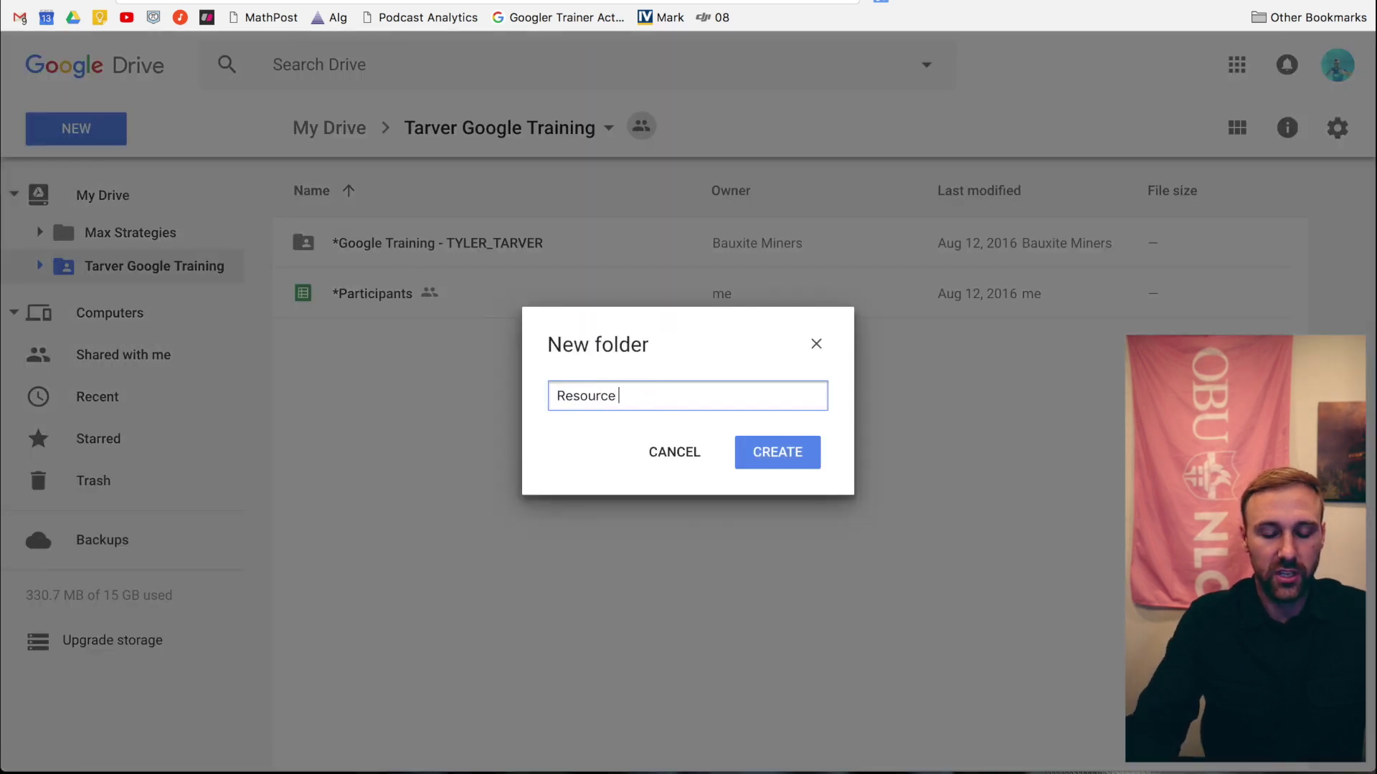
type(" Folder")
key("Return")
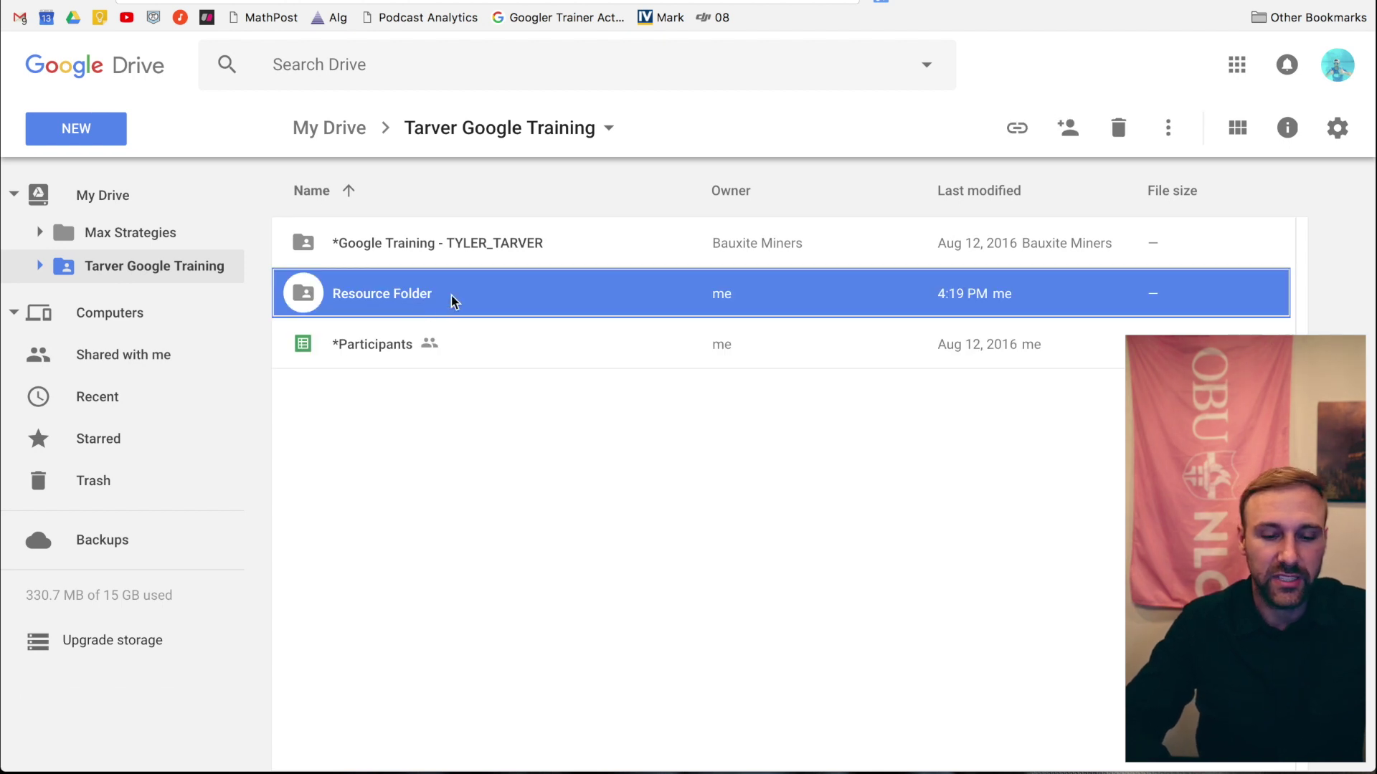
- Move Resource Folder out of Tarver Google Training to the top level of My Drive, then return to My Drive
double_click(453, 300)
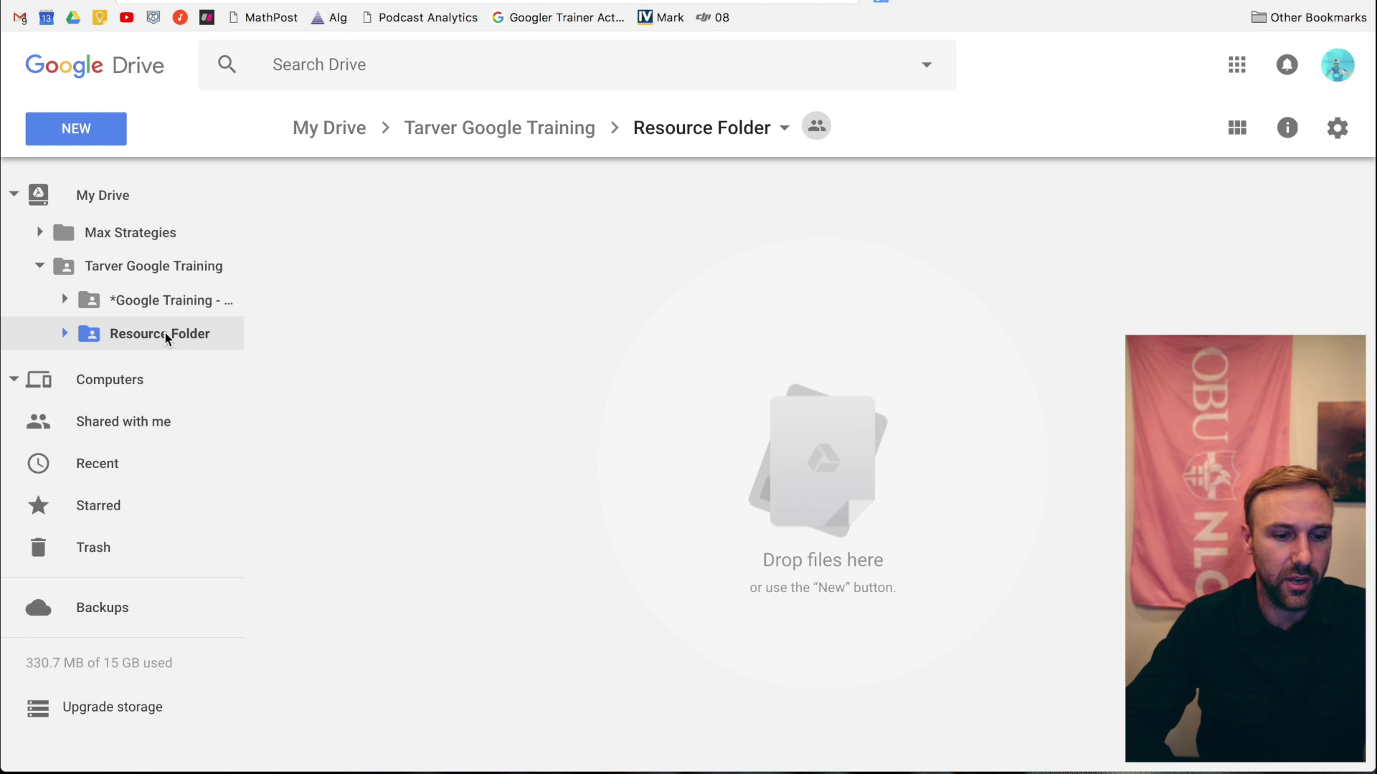
left_click_drag(165, 332, 134, 205)
left_click(951, 463)
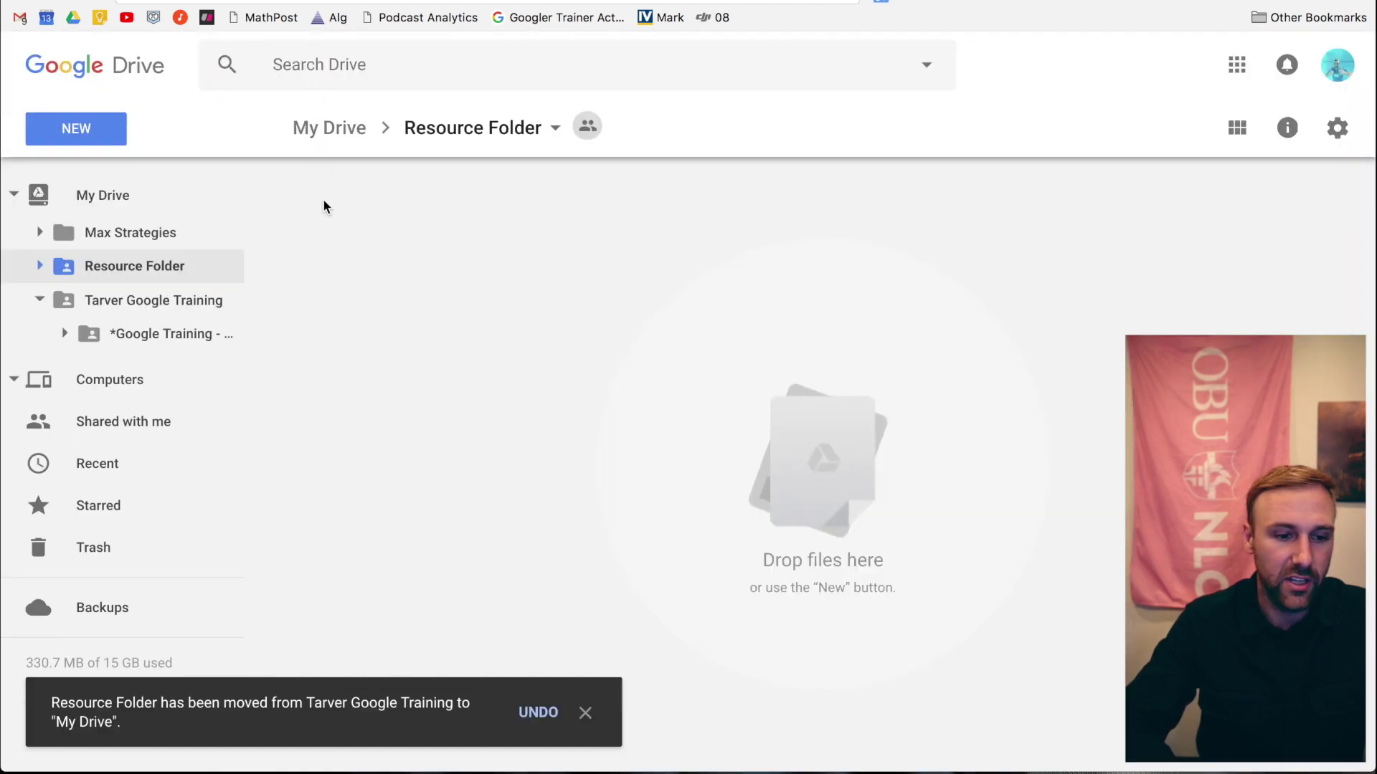
left_click(114, 192)
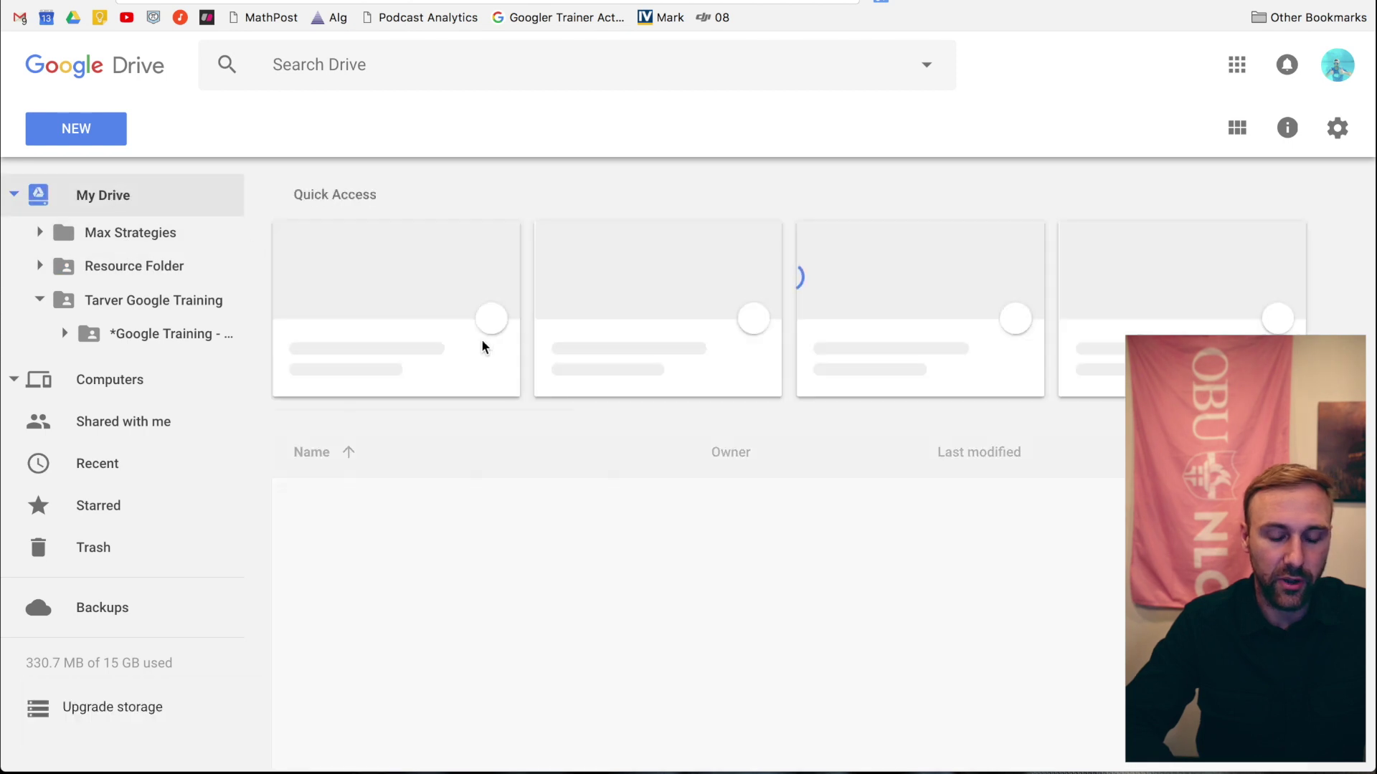
- Select both Education Websites .docx files and move them into Resource Folder
left_click(477, 706)
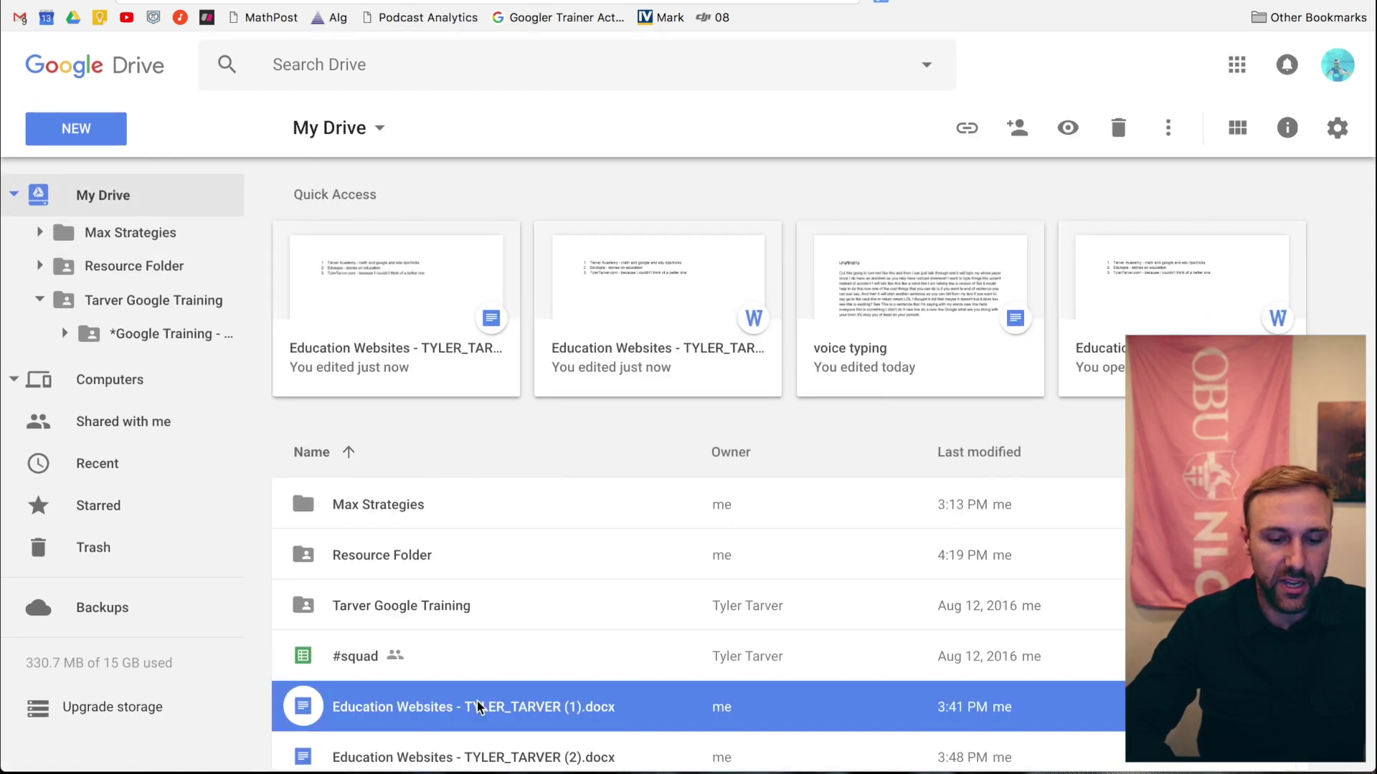
left_click(463, 757, "shift")
left_click_drag(476, 705, 417, 560)
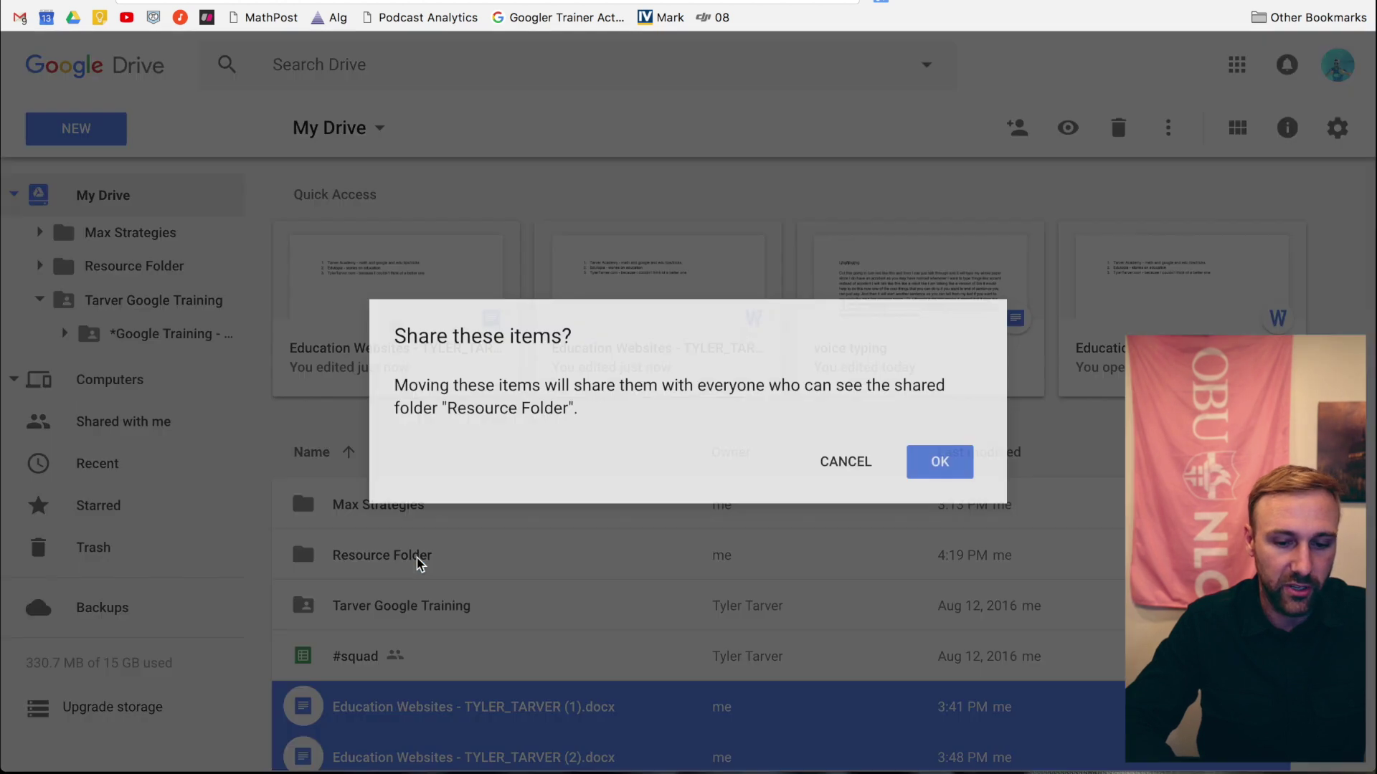
left_click(936, 461)
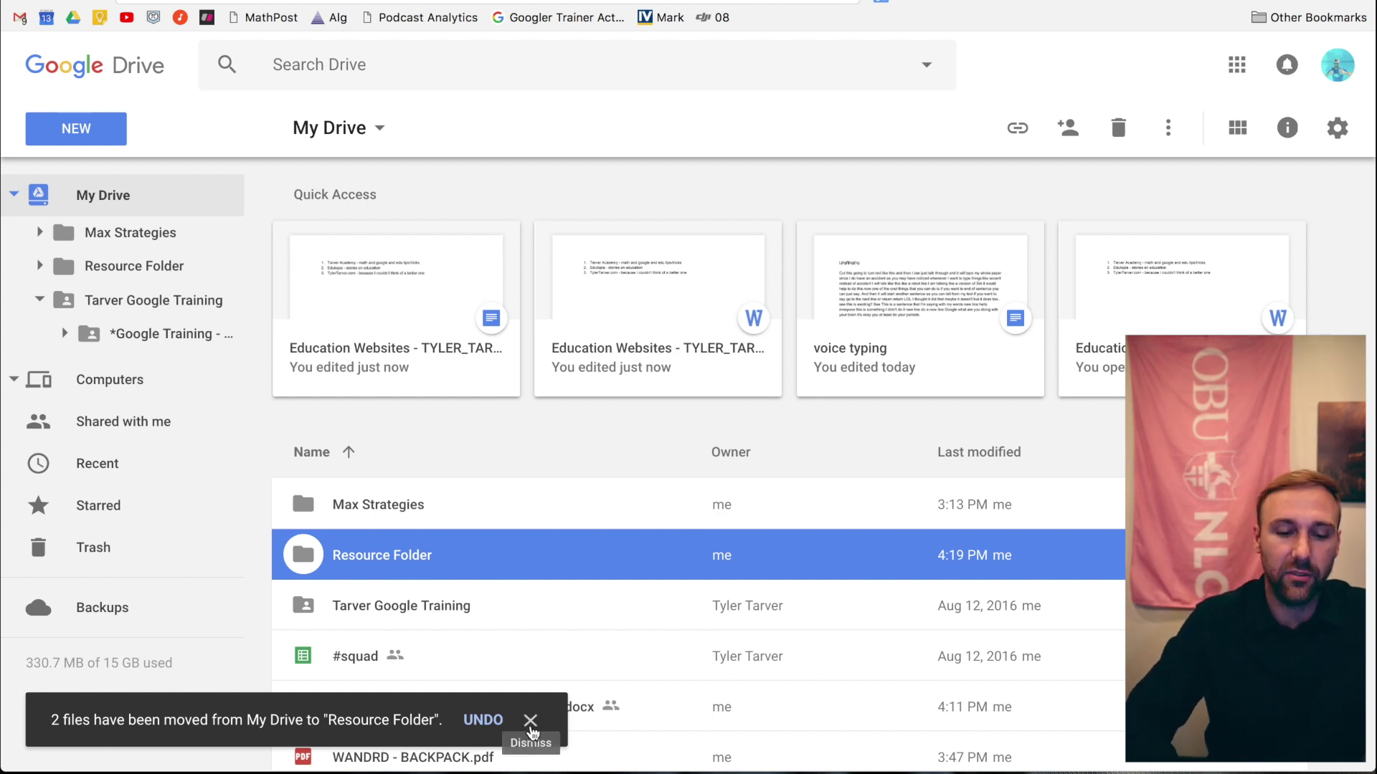
left_click(530, 725)
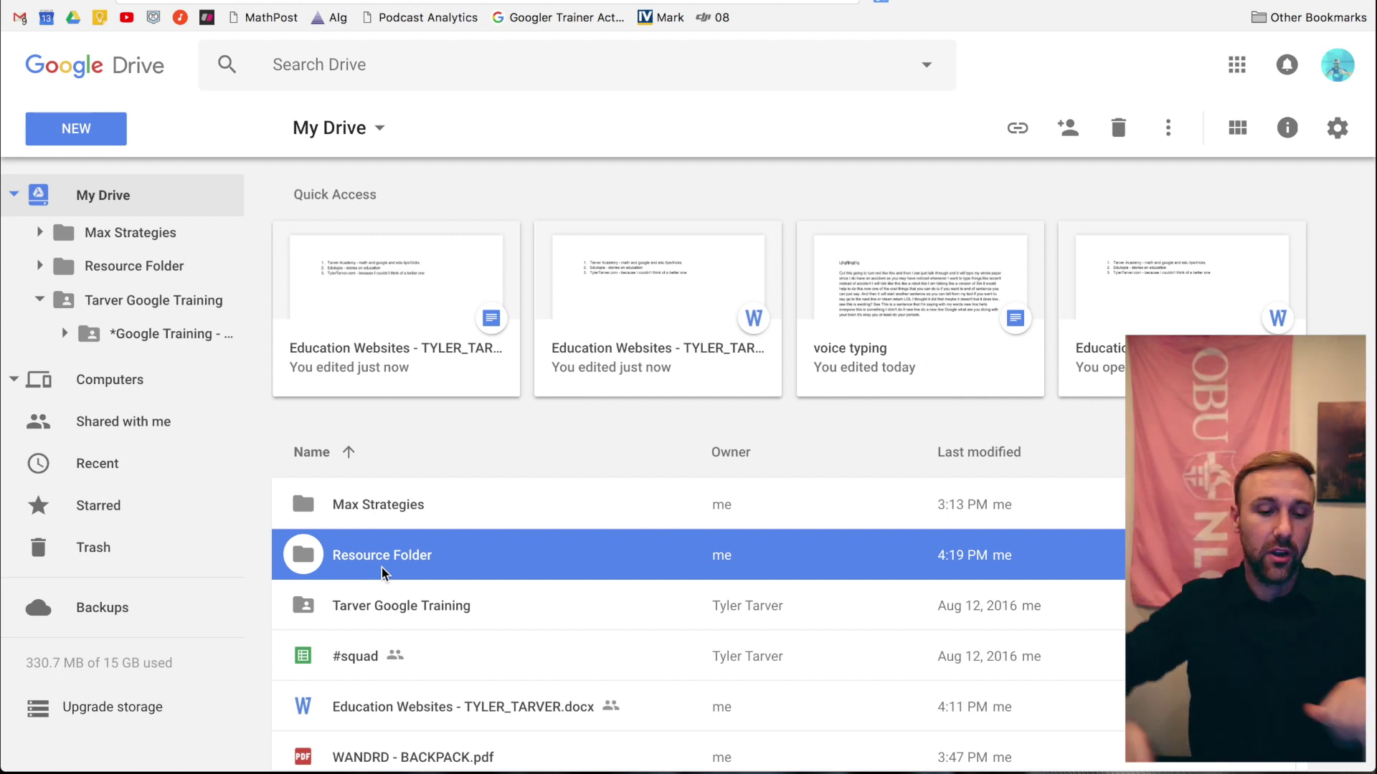
left_click(391, 624)
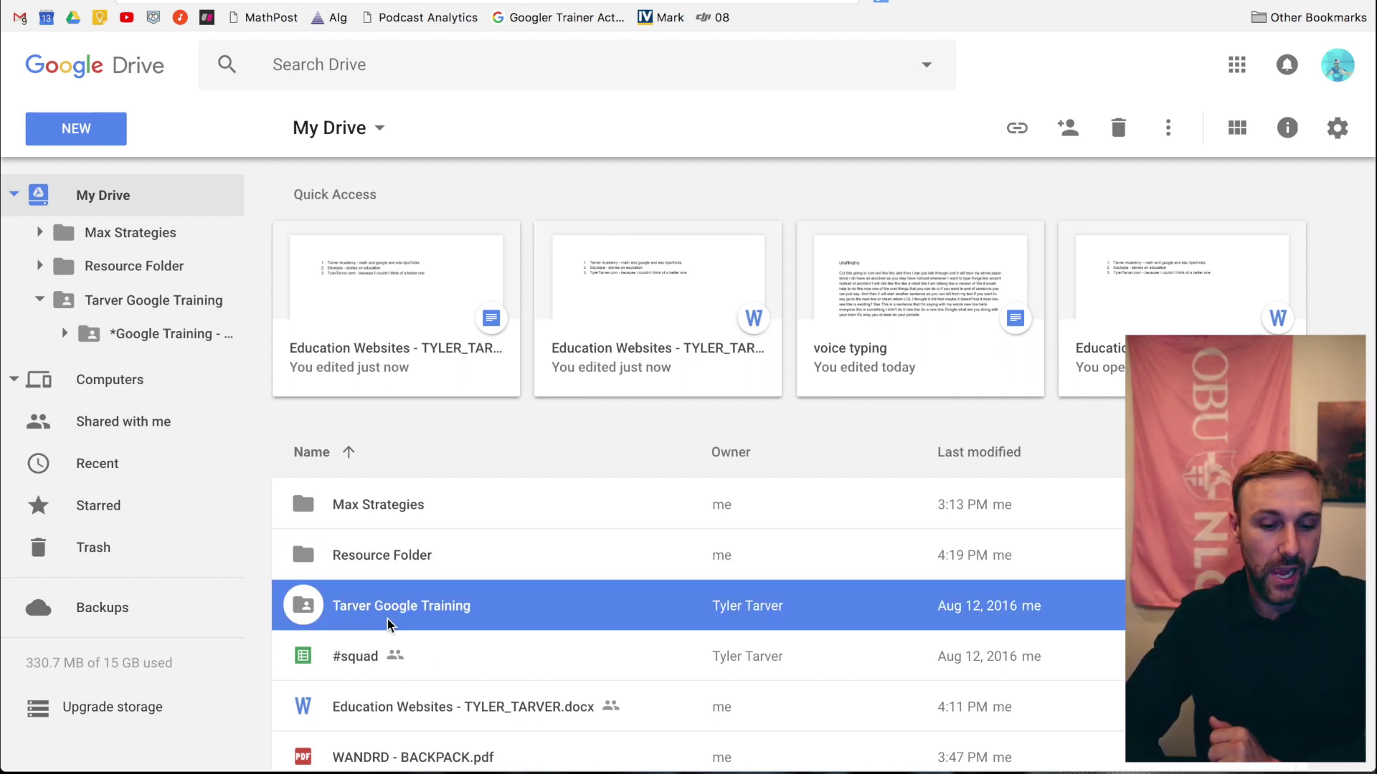
left_click(370, 568)
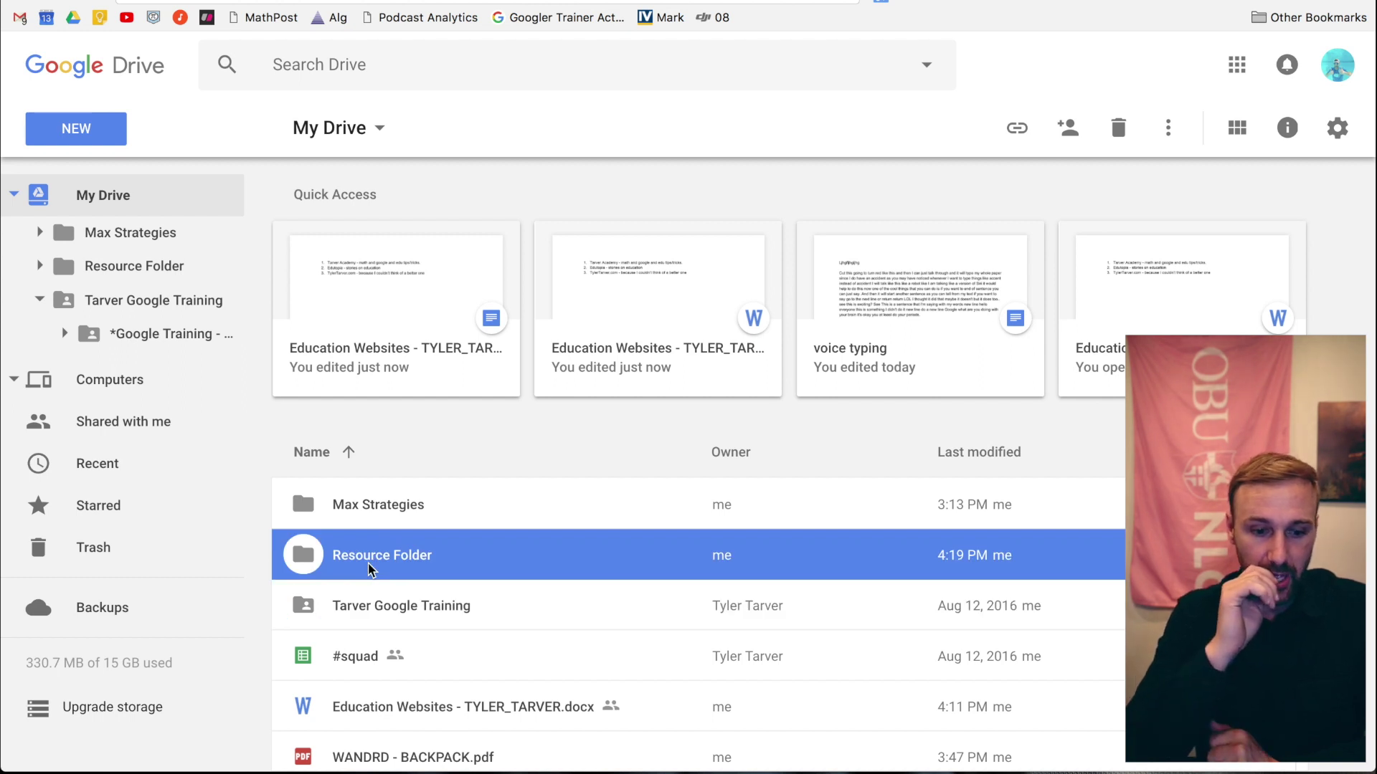
left_click(307, 608)
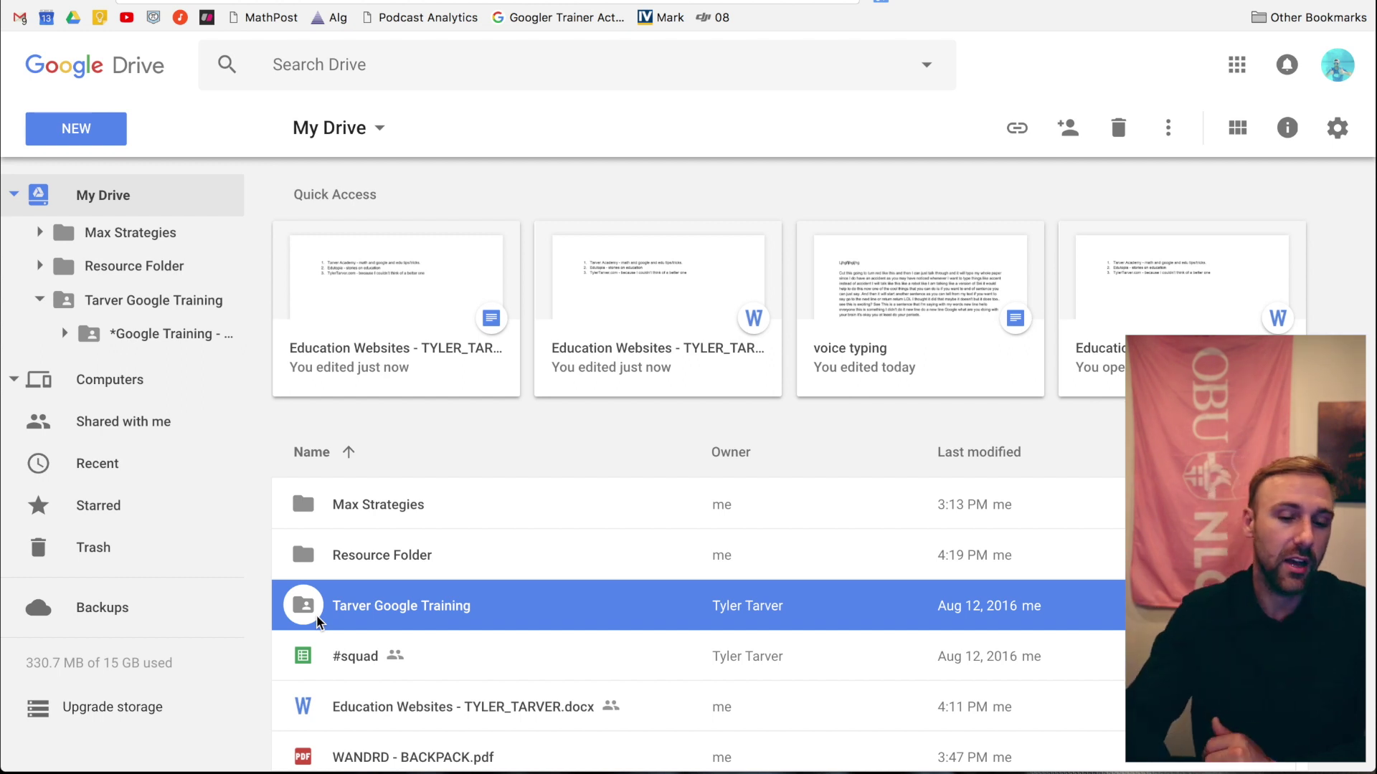
left_click(383, 563)
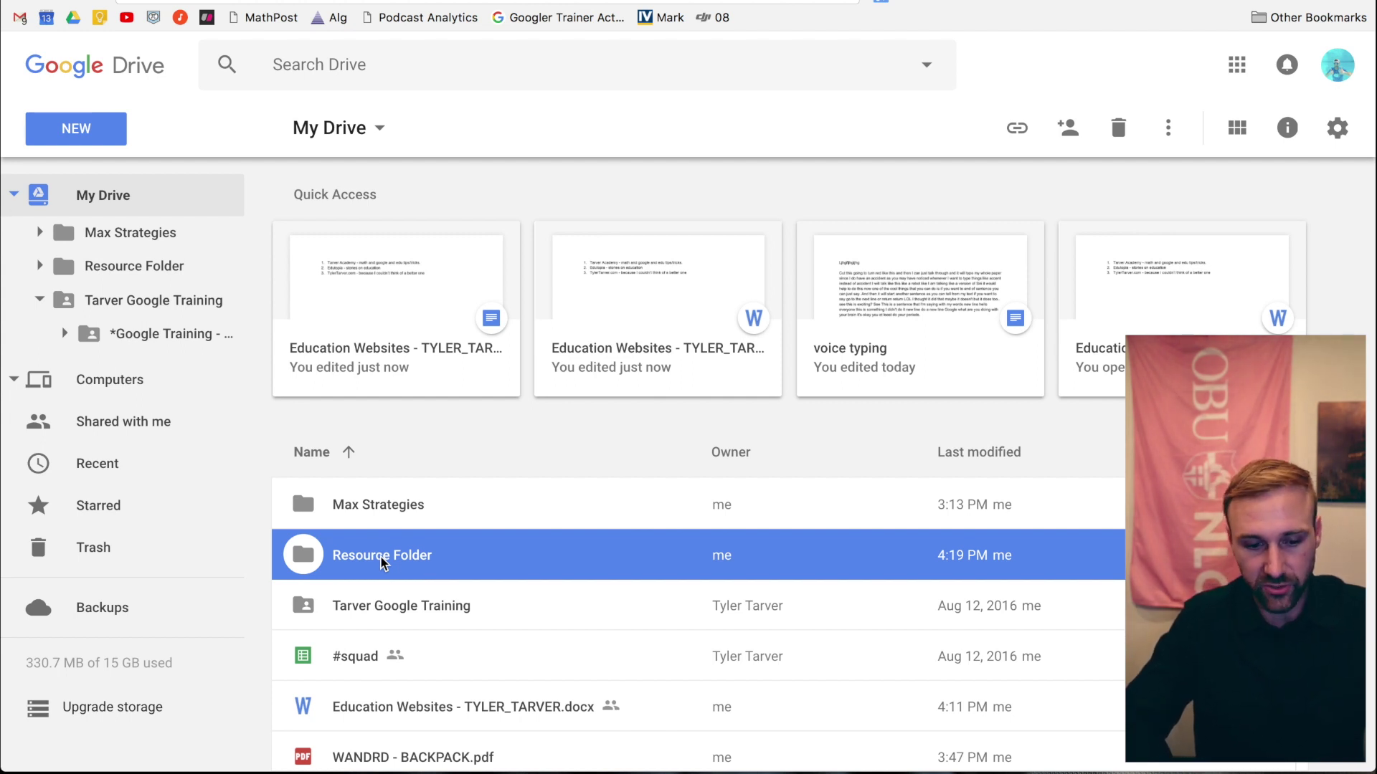
- Open the Share with others dialog for Resource Folder
right_click(382, 563)
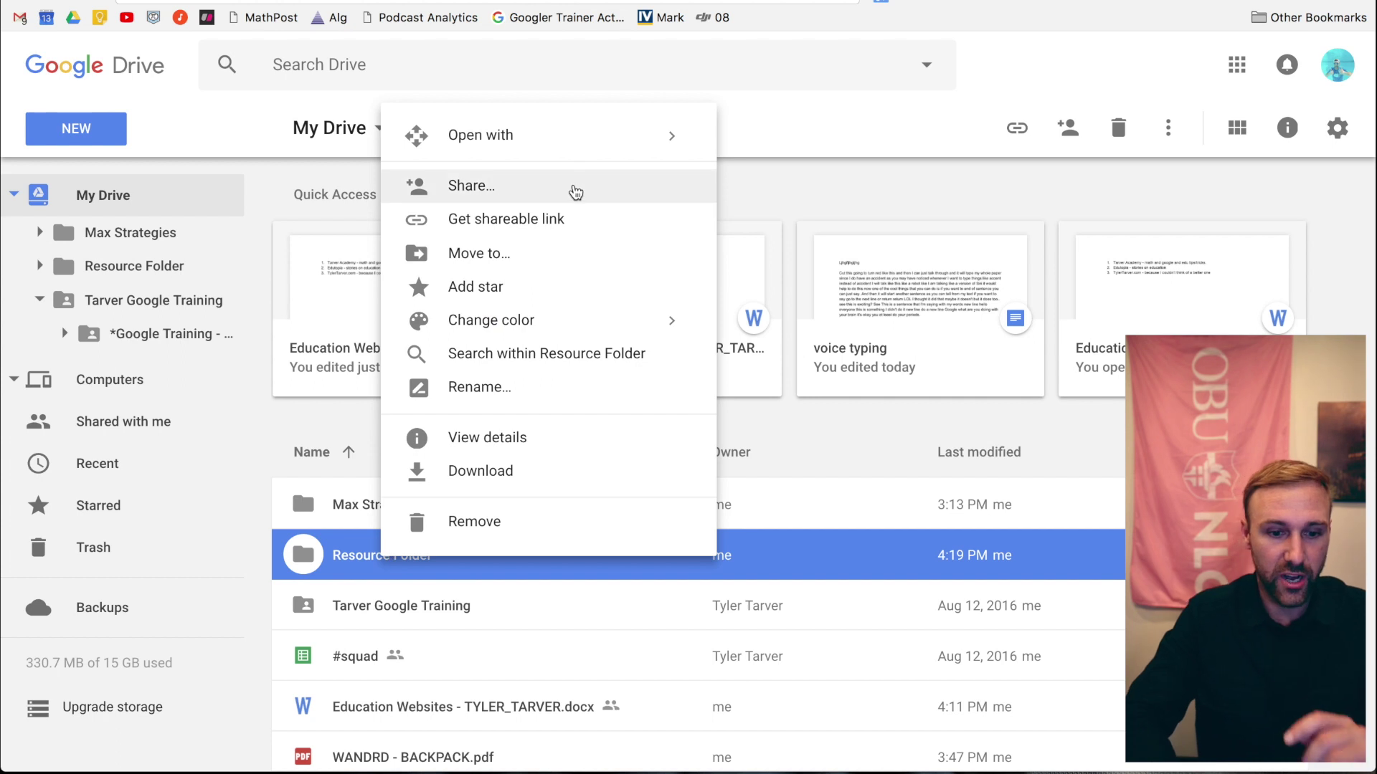
left_click(574, 191)
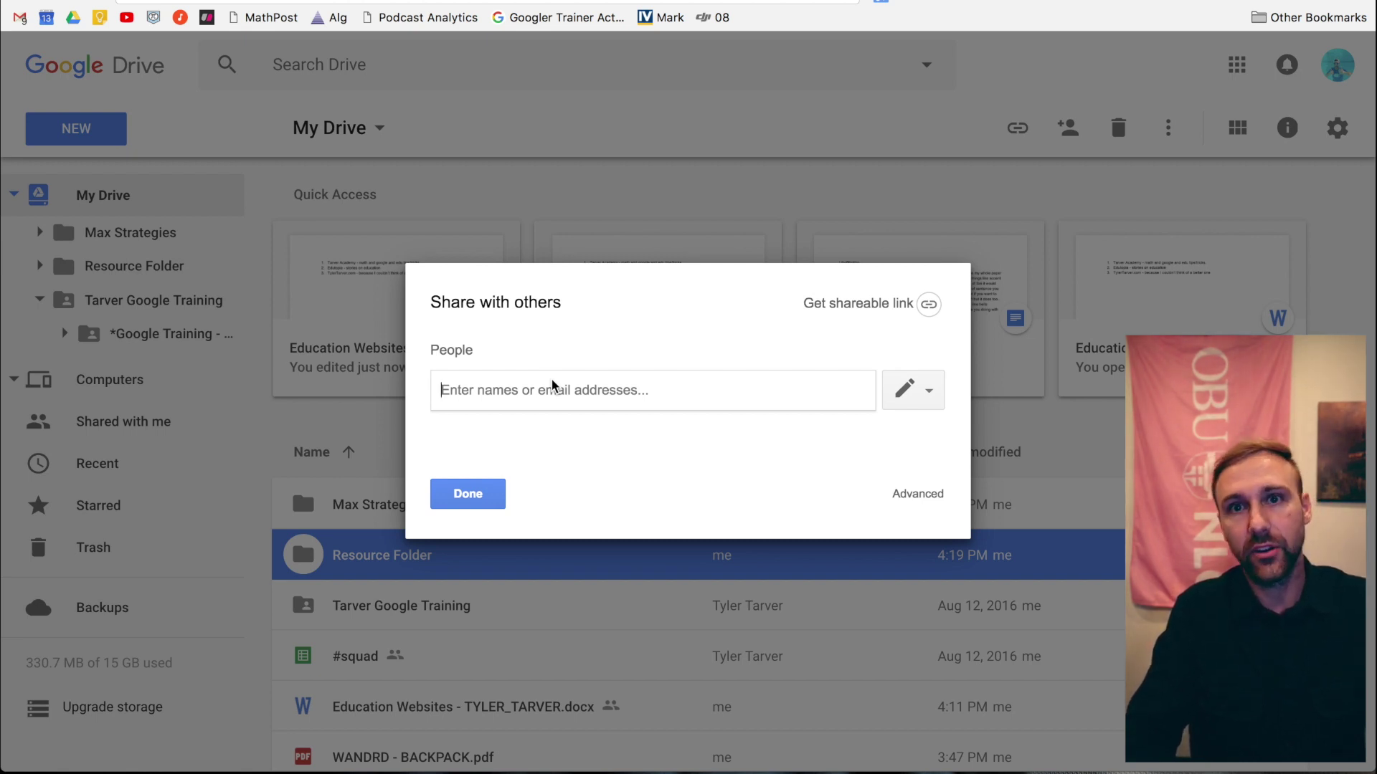
left_click(926, 395)
- Add two contacts and one group as recipients of the Resource Folder share
left_click(681, 388)
type("tylert")
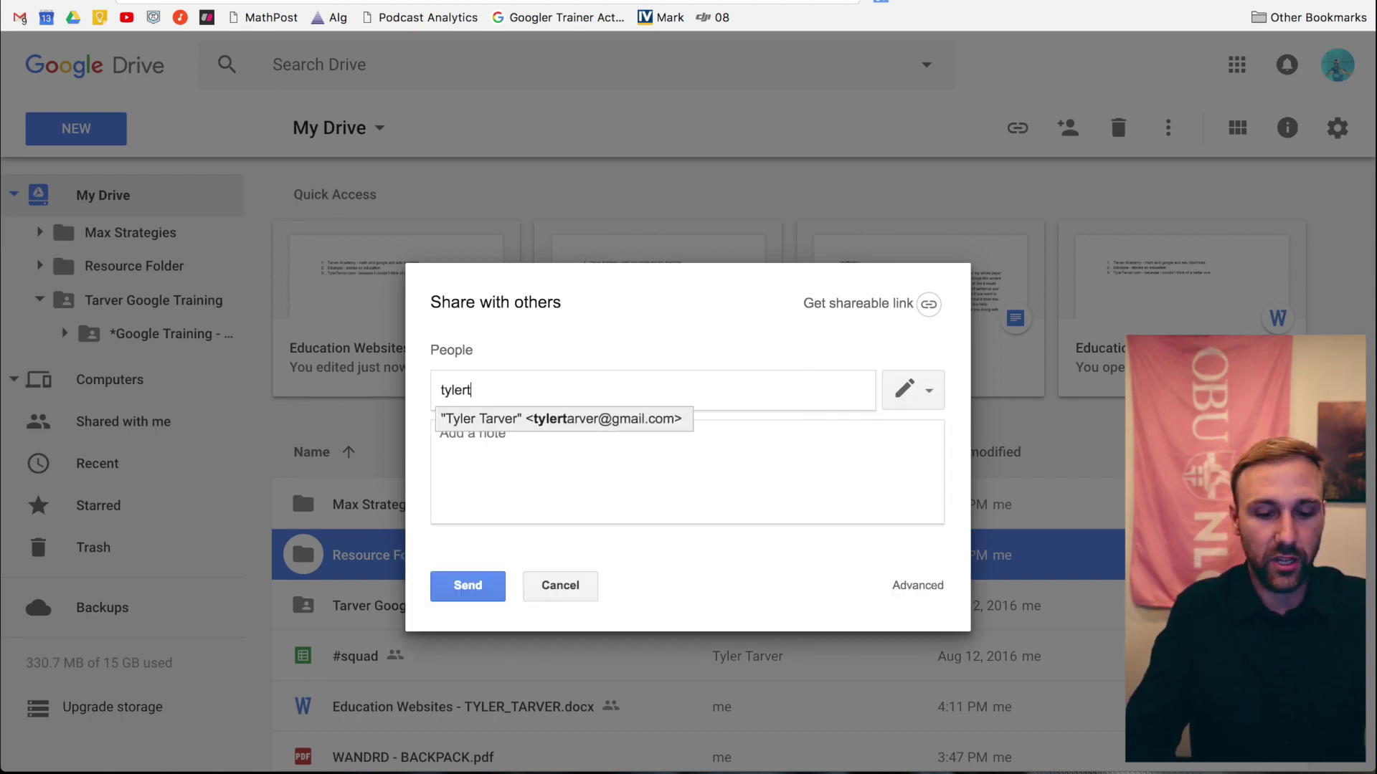
key("Return")
type("tarver")
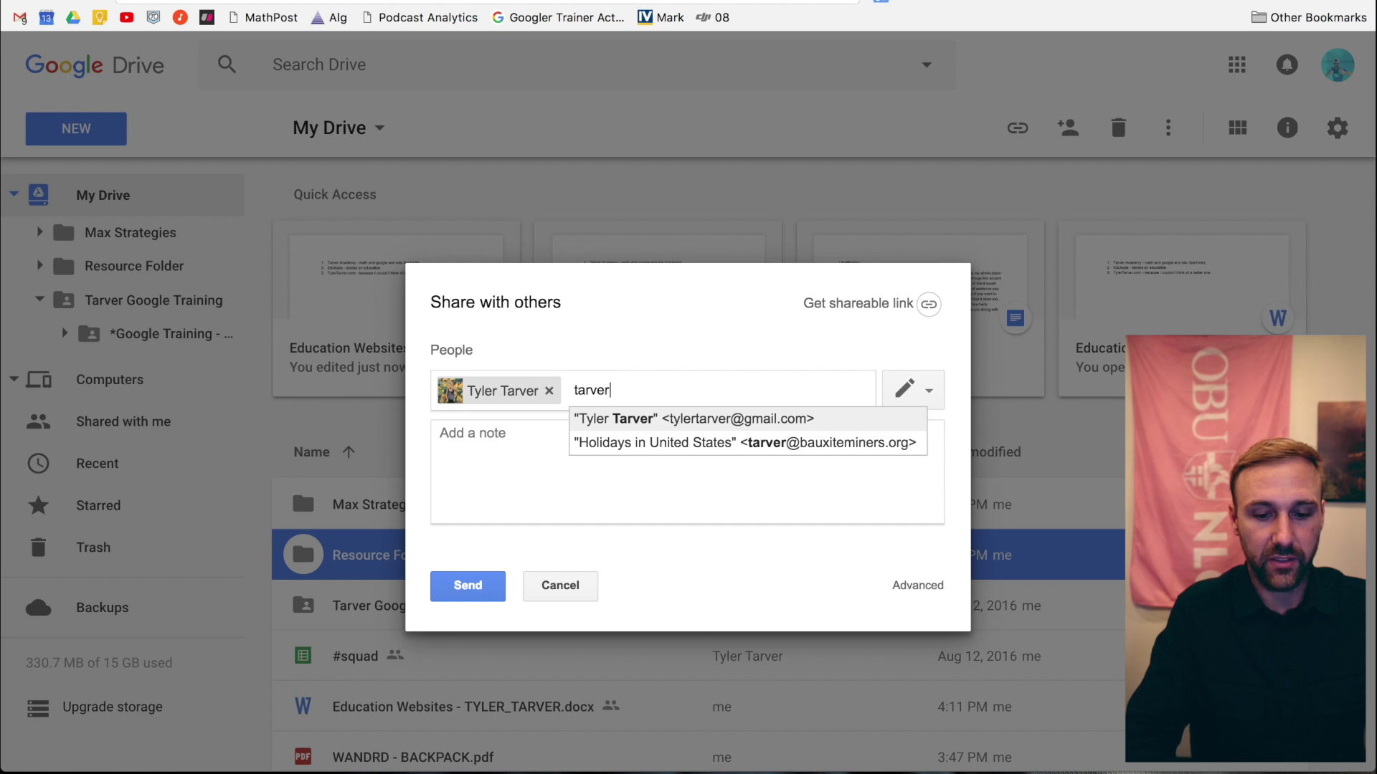
key("BackSpace")
key("BackSpace")
key("BackSpace")
key("BackSpace")
key("BackSpace")
key("BackSpace")
type("tarver")
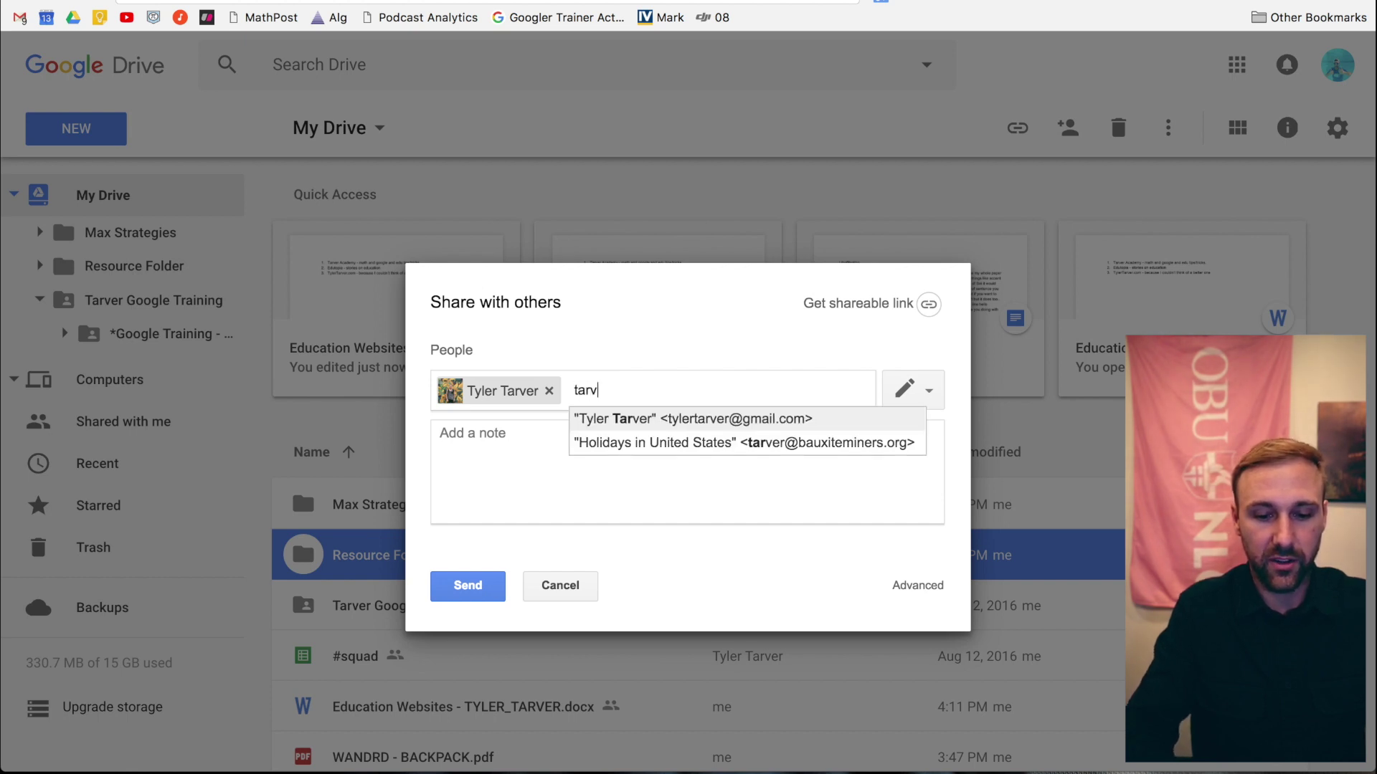
key("Down")
key("Return")
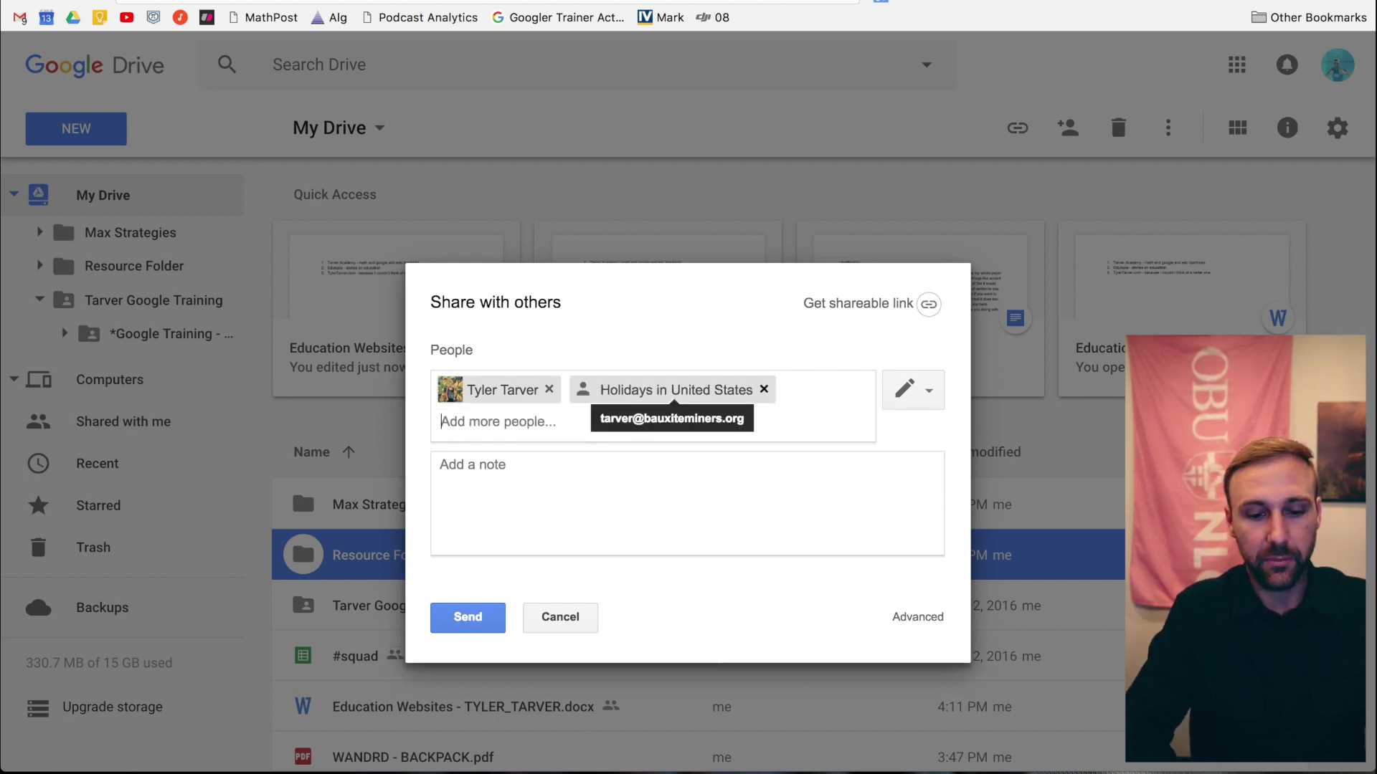
type("ma")
key("Return")
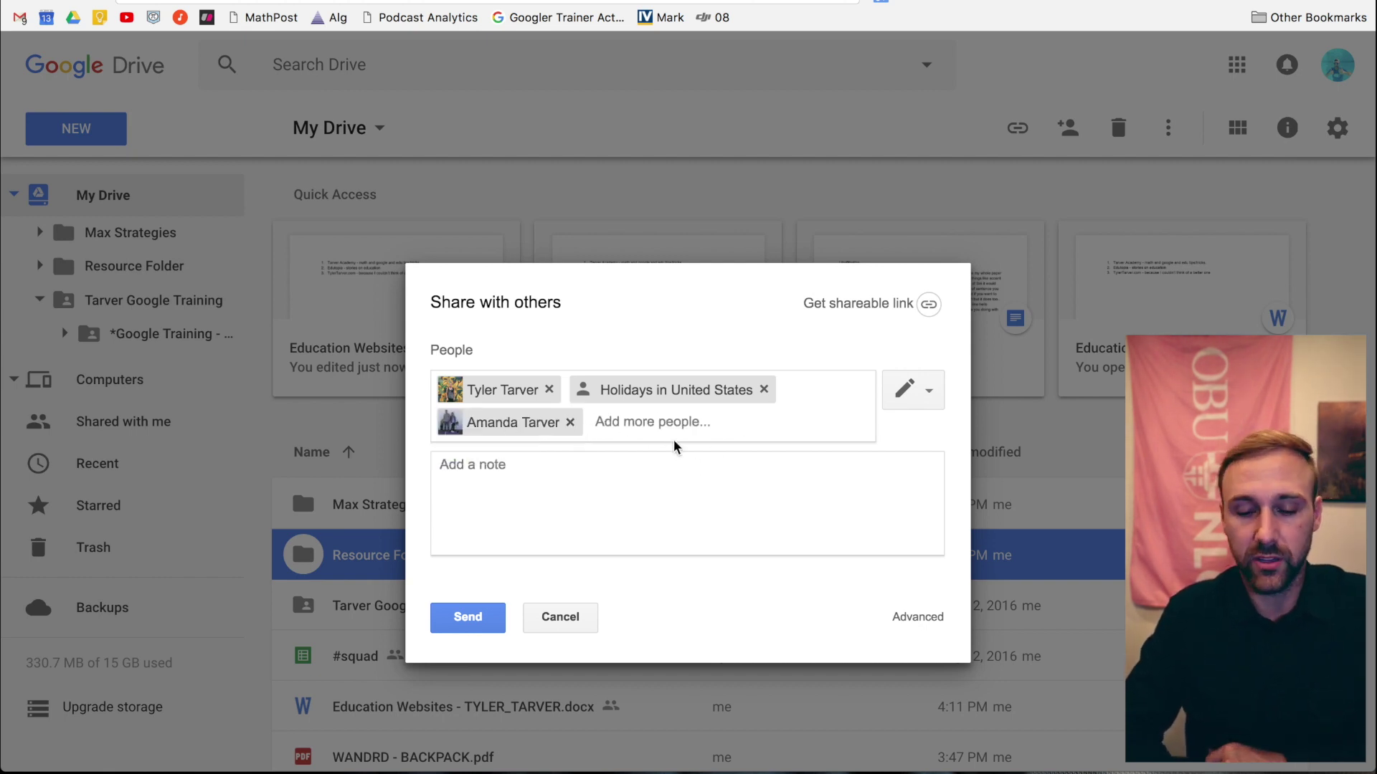
- Give recipients view-only access and add the note 'here are some resources. for you!'
left_click(887, 405)
left_click(884, 461)
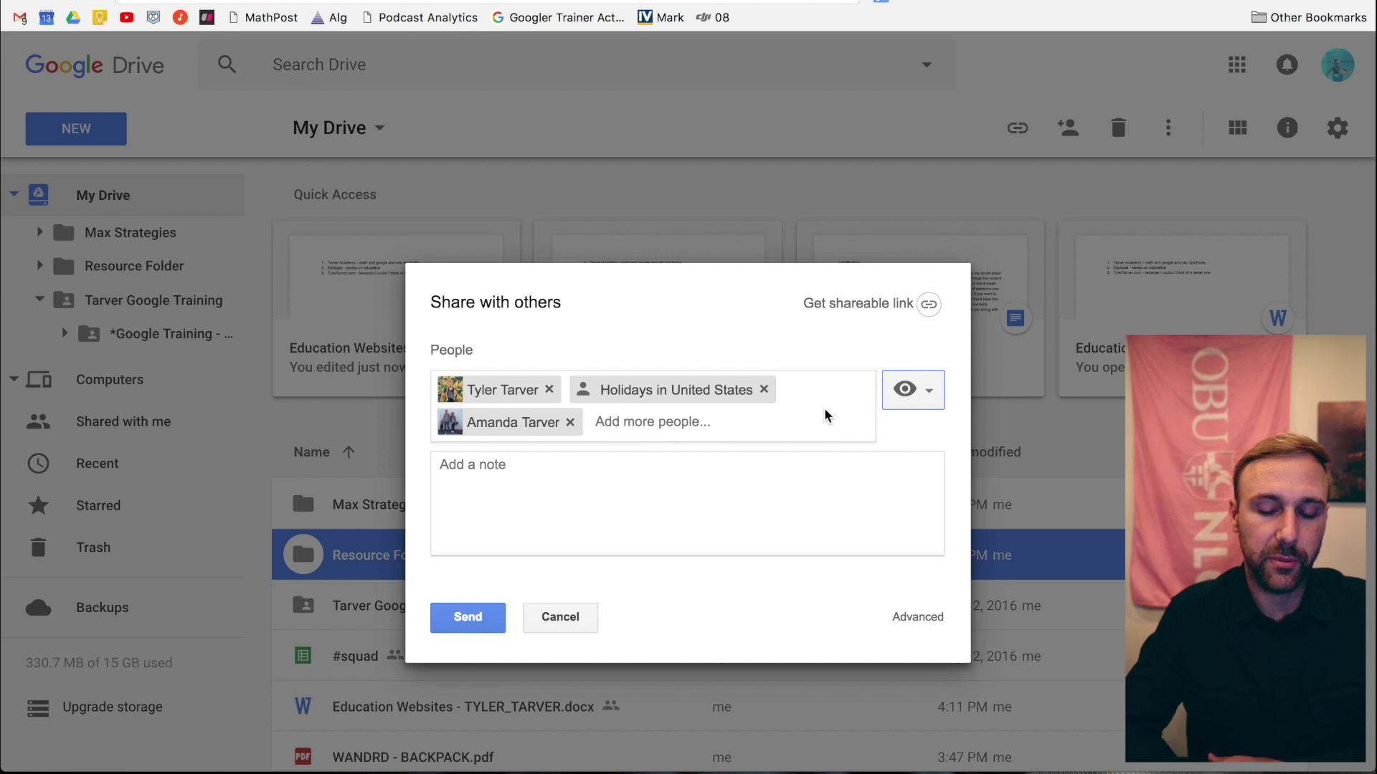
left_click(681, 503)
type("h")
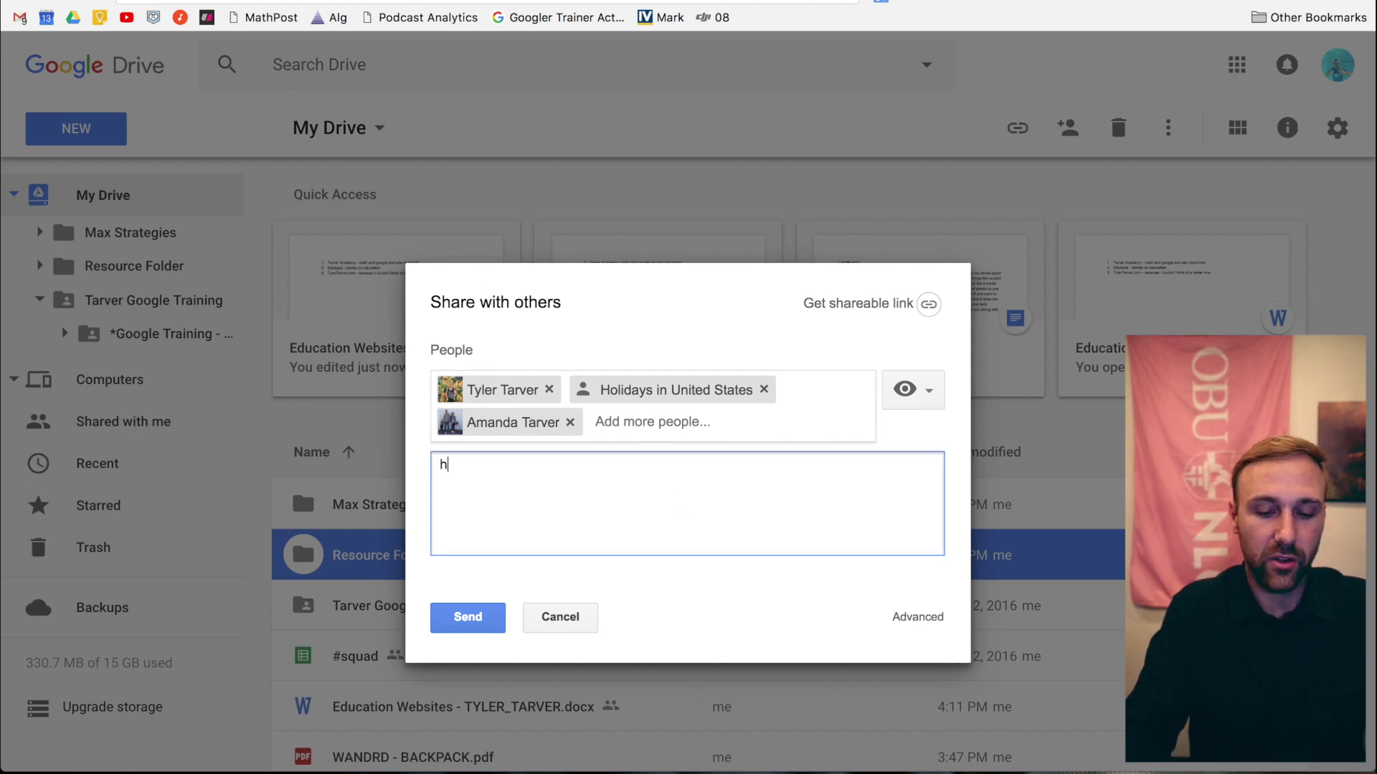
type("ere are some res")
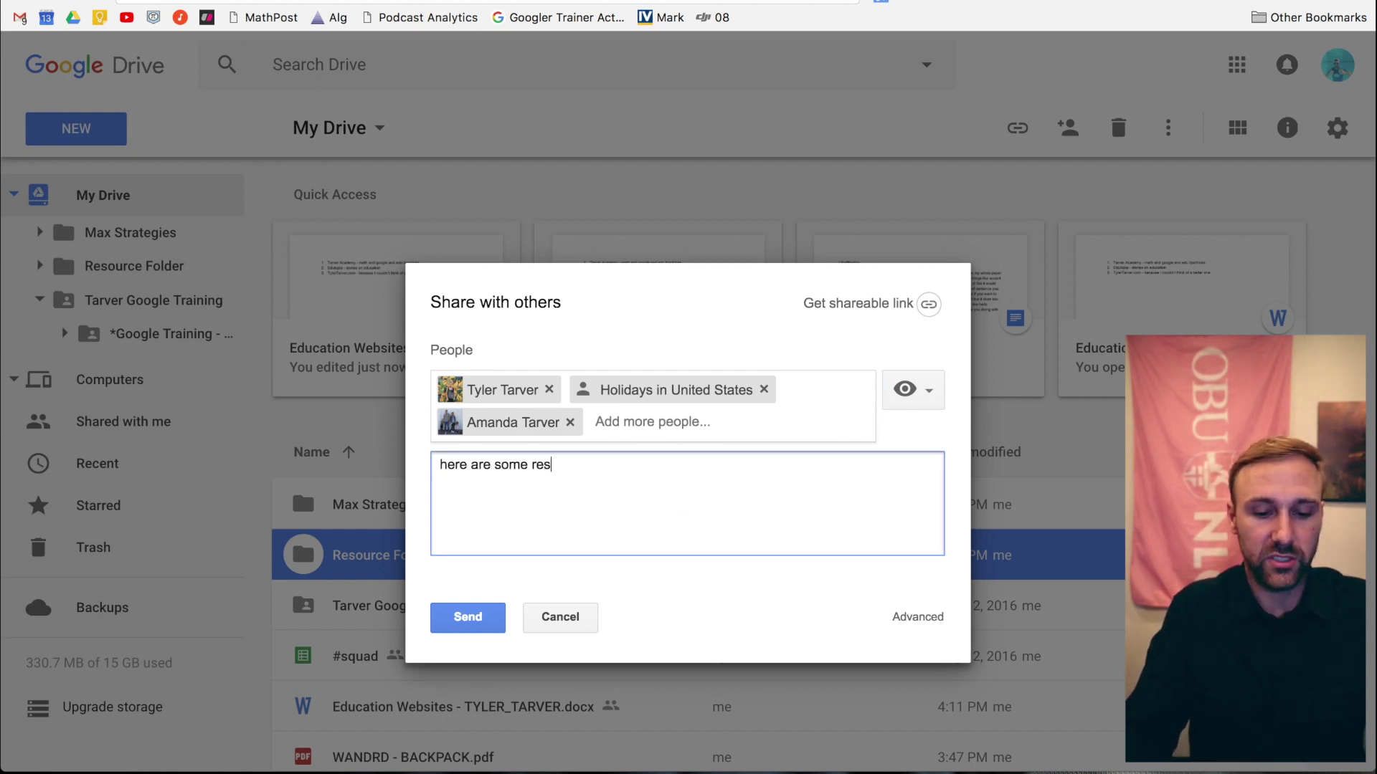
type("ourc")
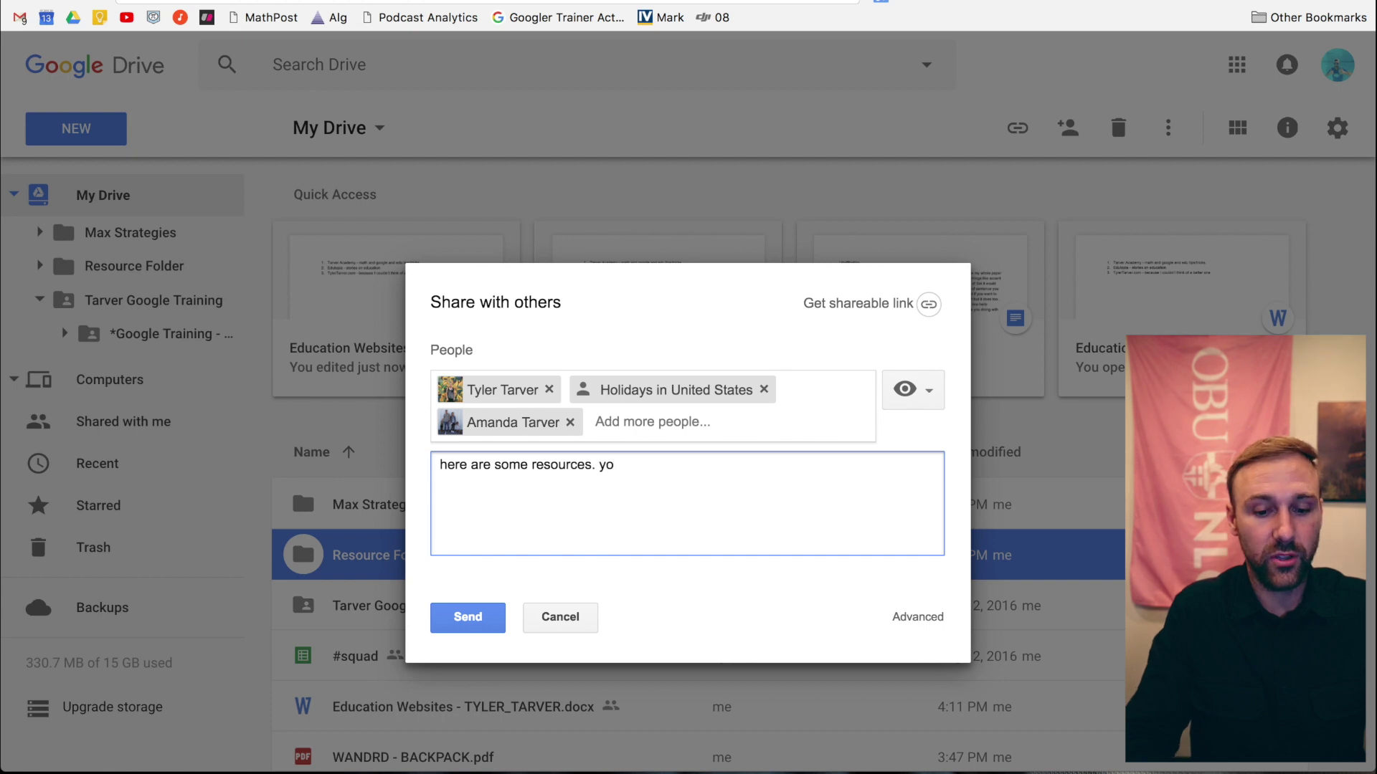
type("es. for you!")
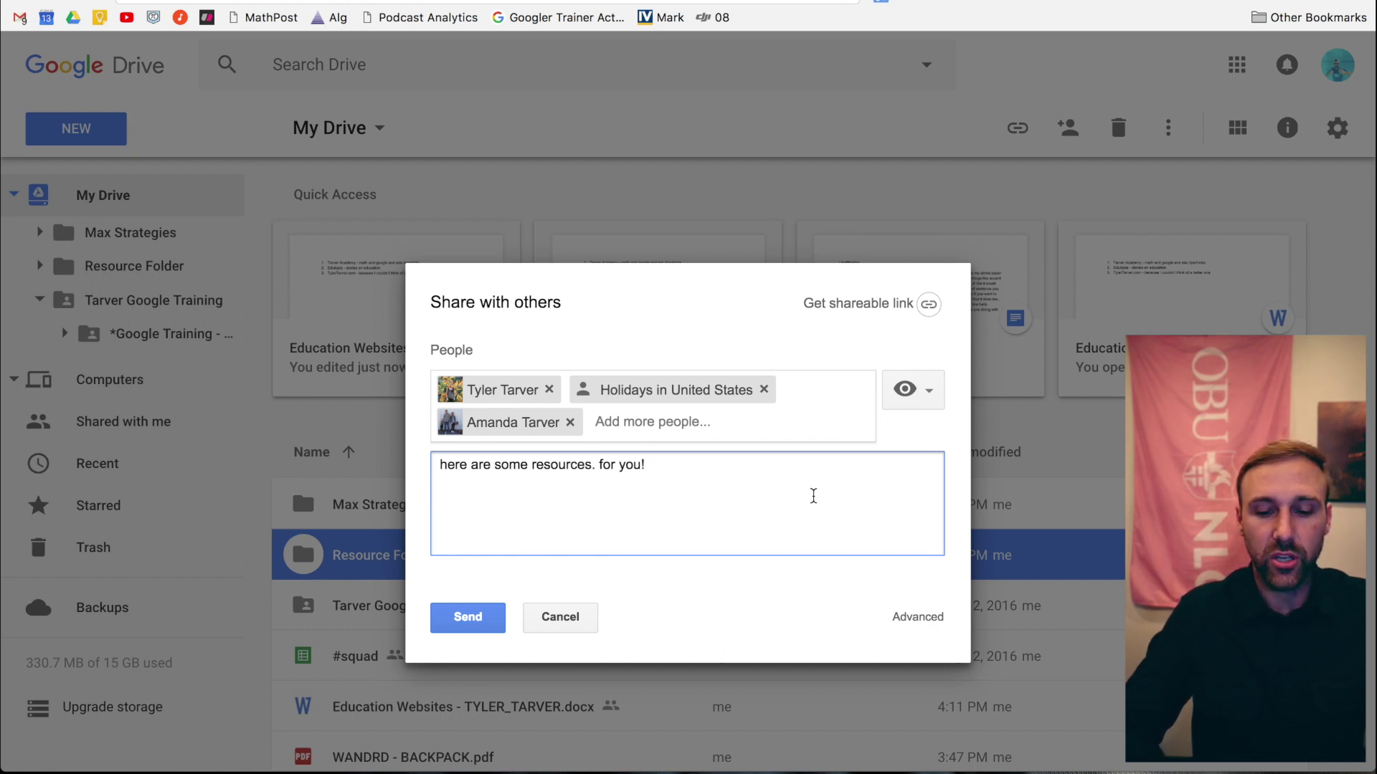
left_click(651, 423)
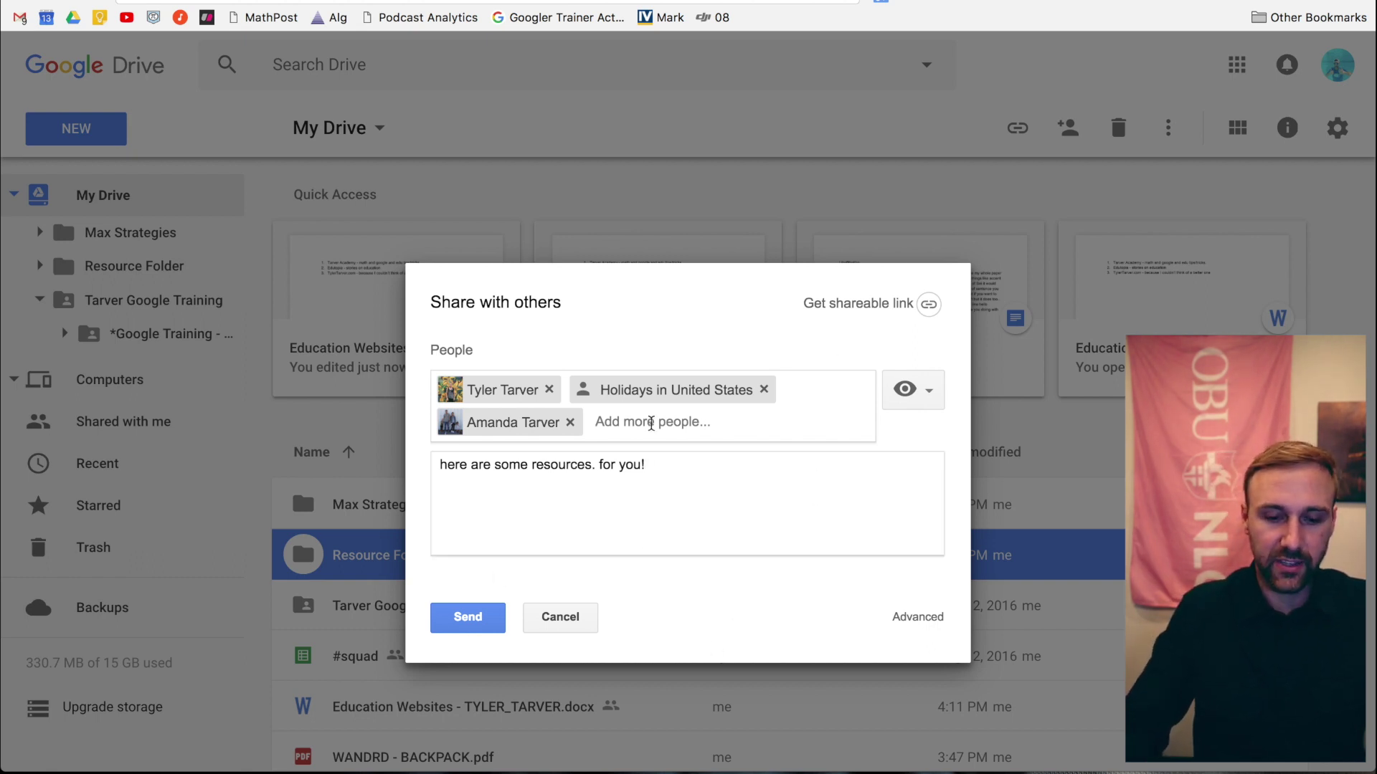
- Remove all invited people and open Advanced sharing settings to change link access
key("Return")
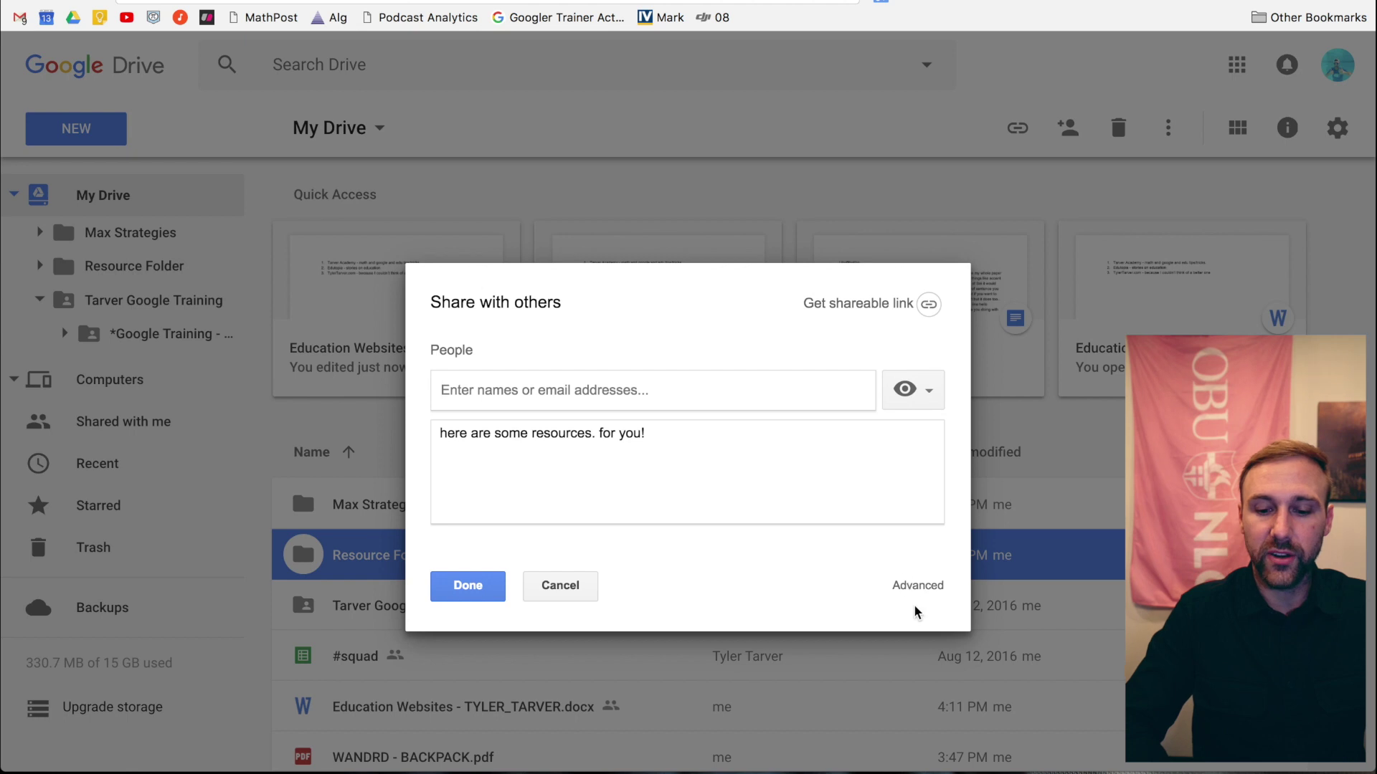
left_click(922, 588)
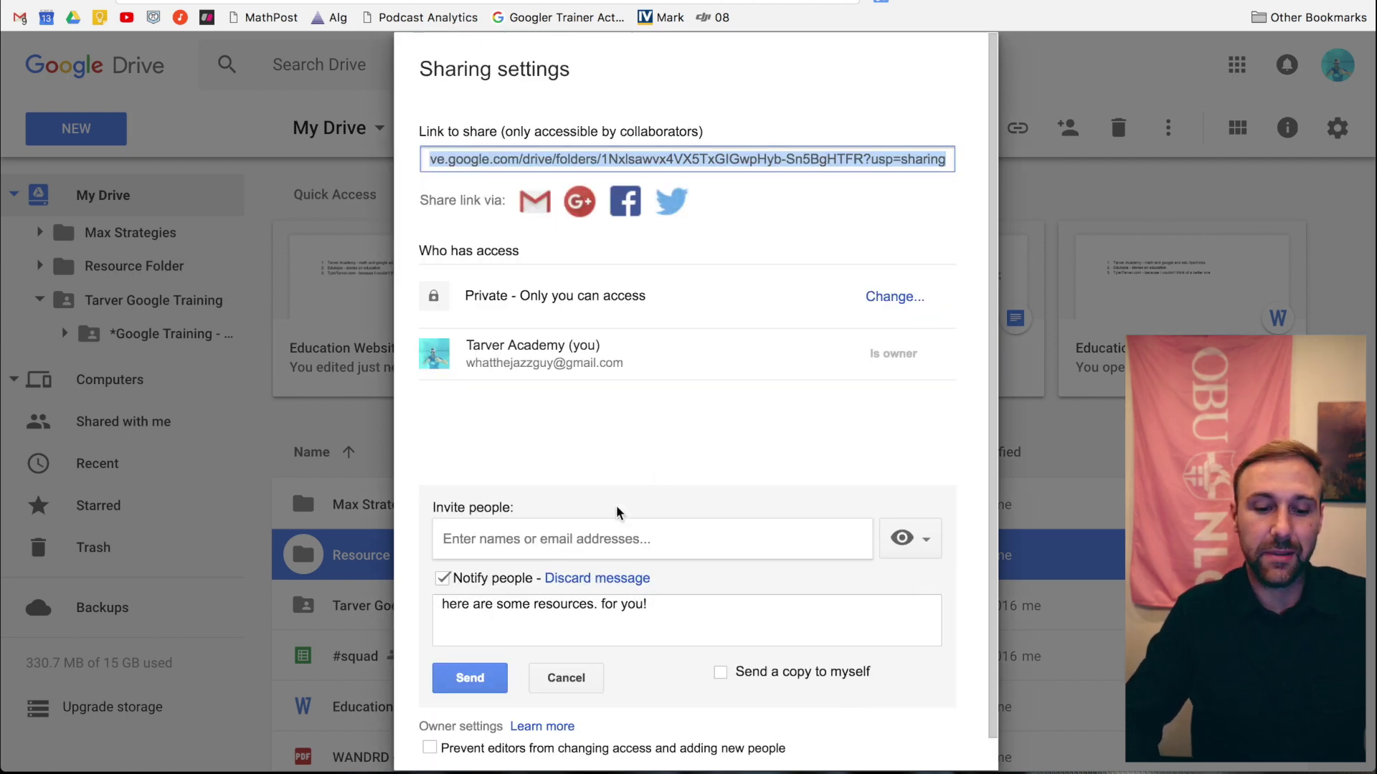
left_click(568, 538)
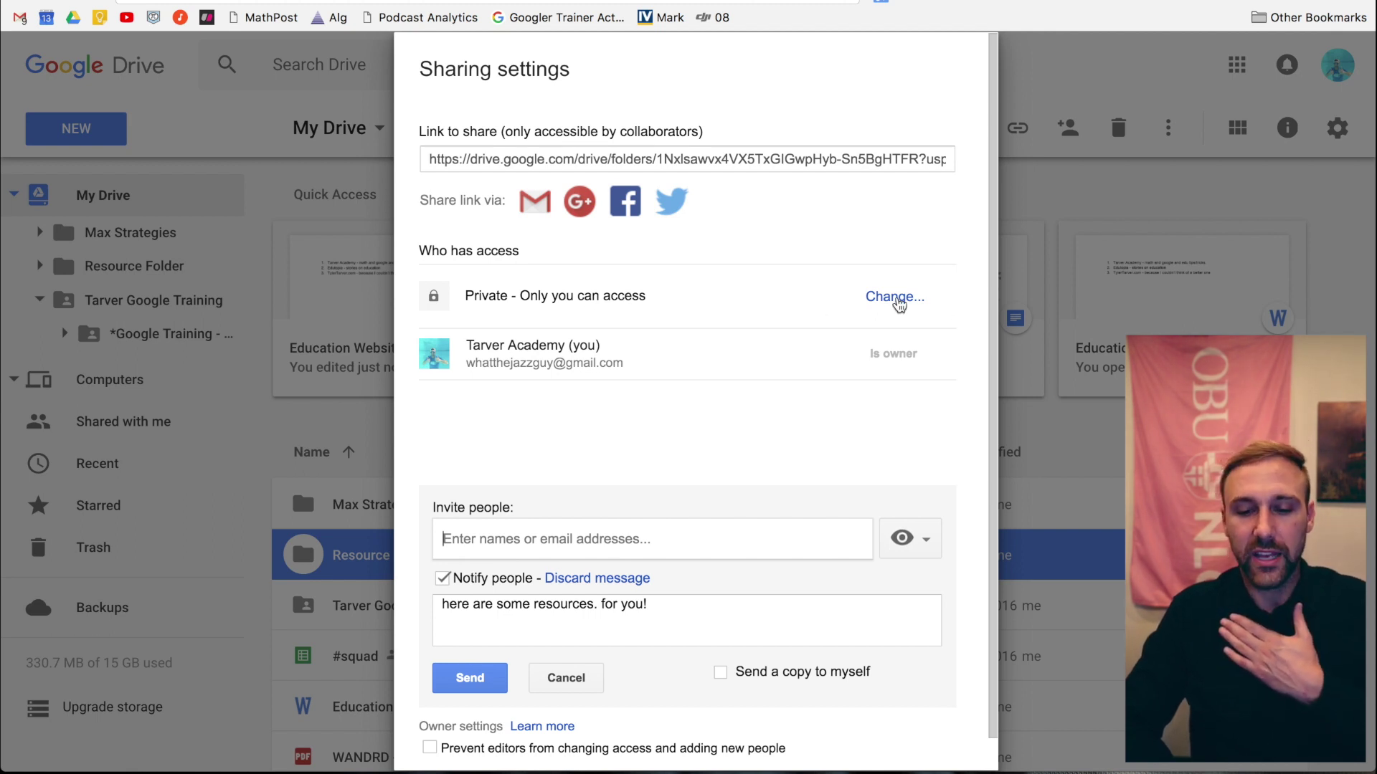
left_click(887, 301)
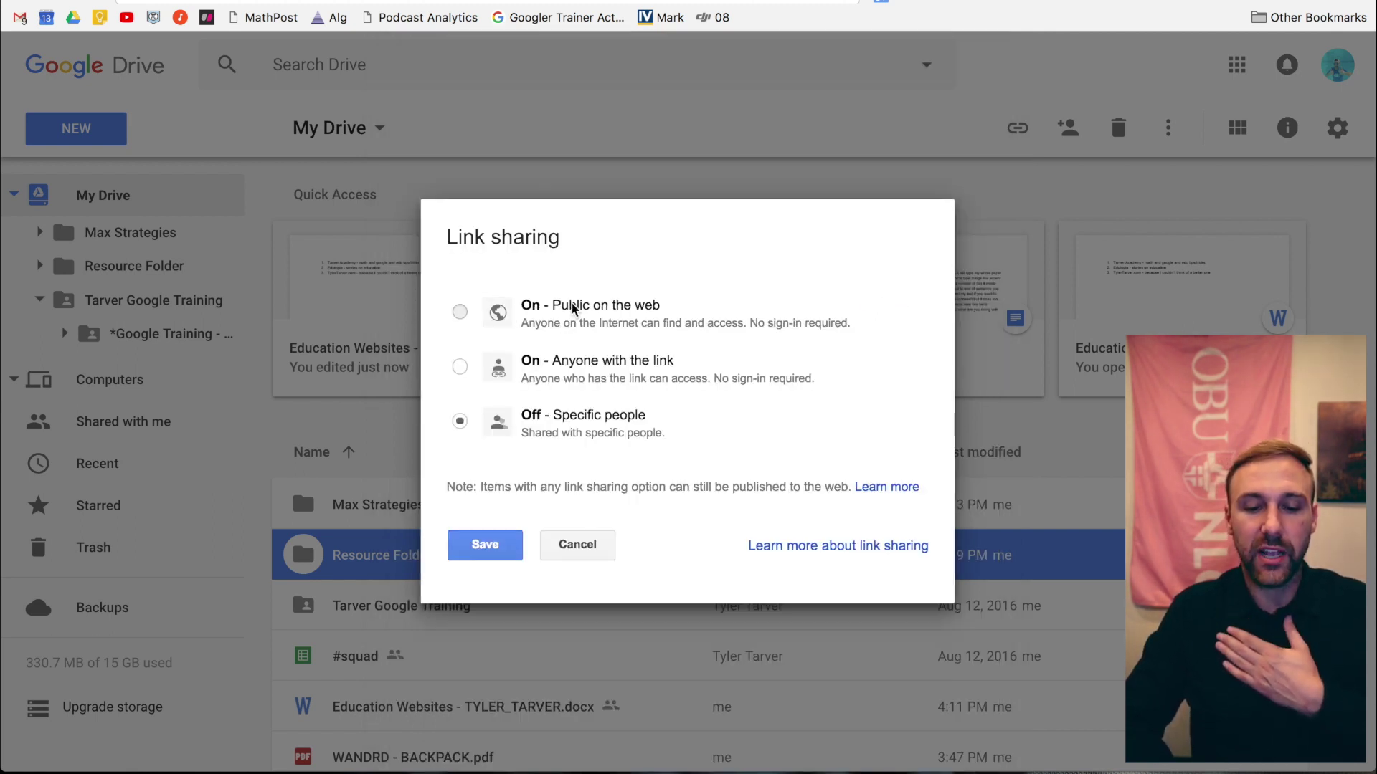
- Set Resource Folder's link sharing to 'On - Anyone with the link', Can view only, and save
left_click(527, 307)
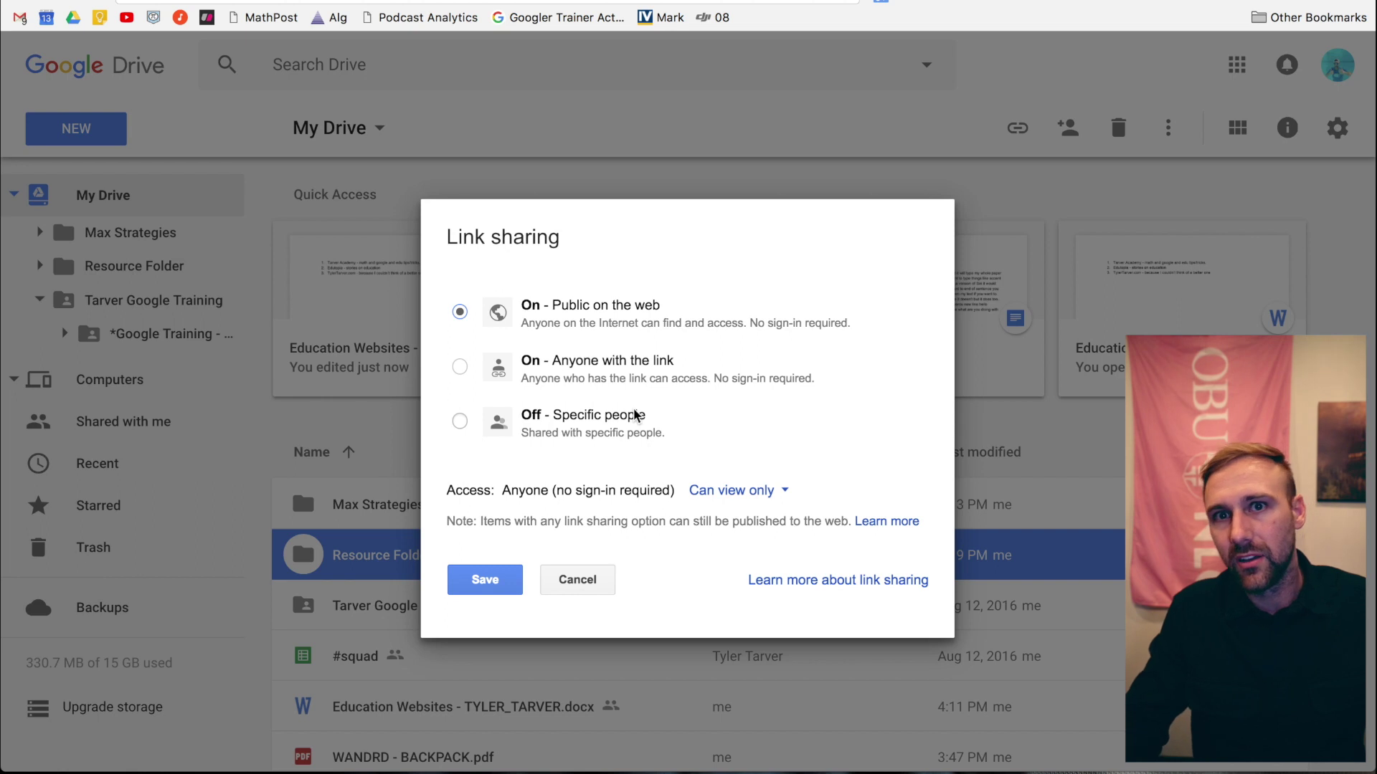
left_click(604, 385)
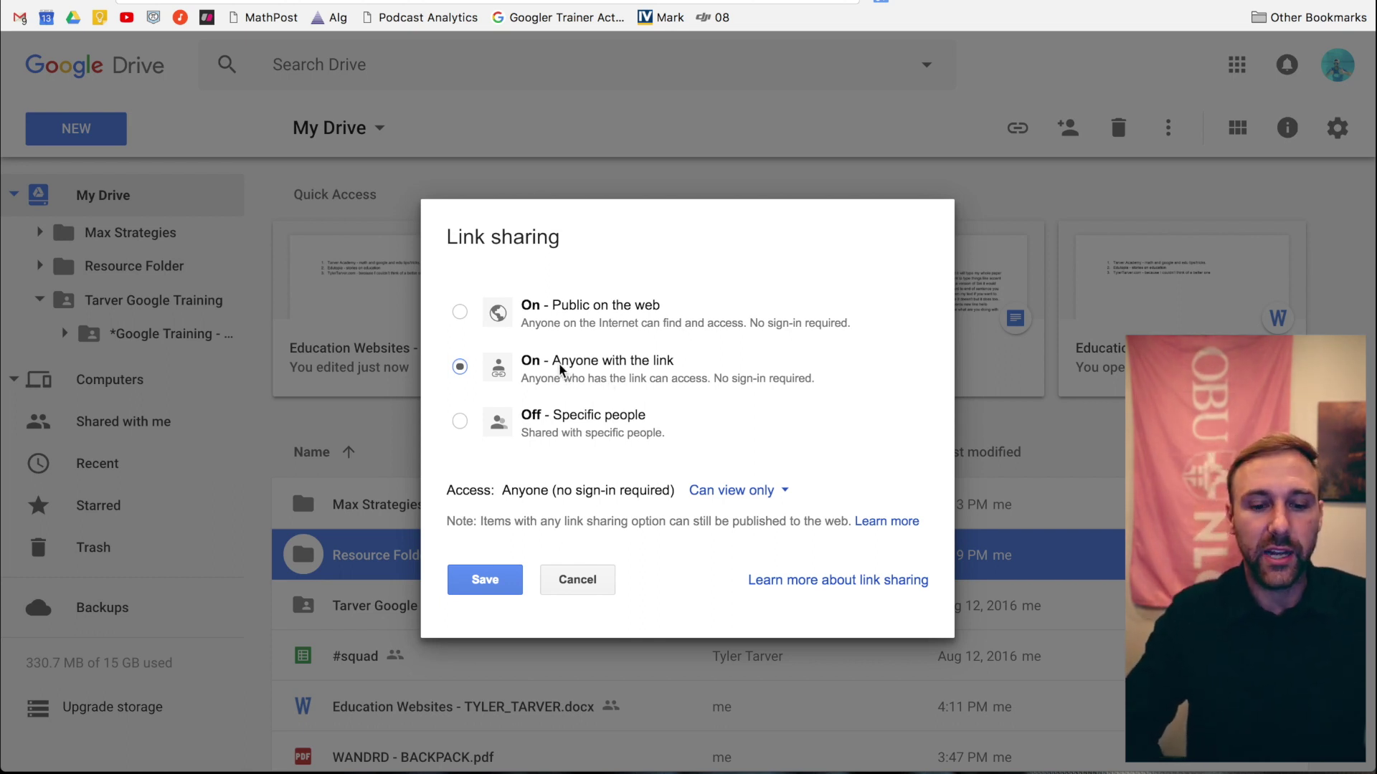
left_click(733, 490)
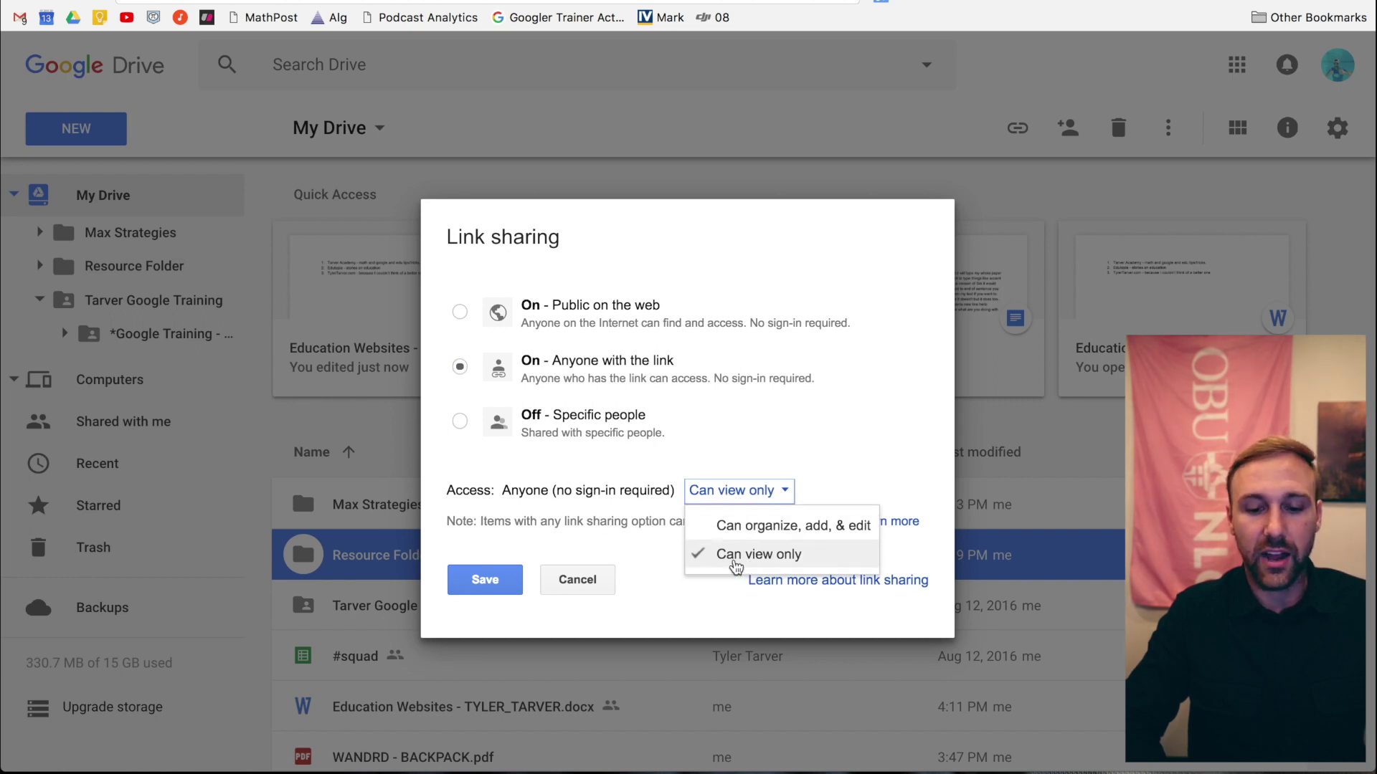
left_click(750, 556)
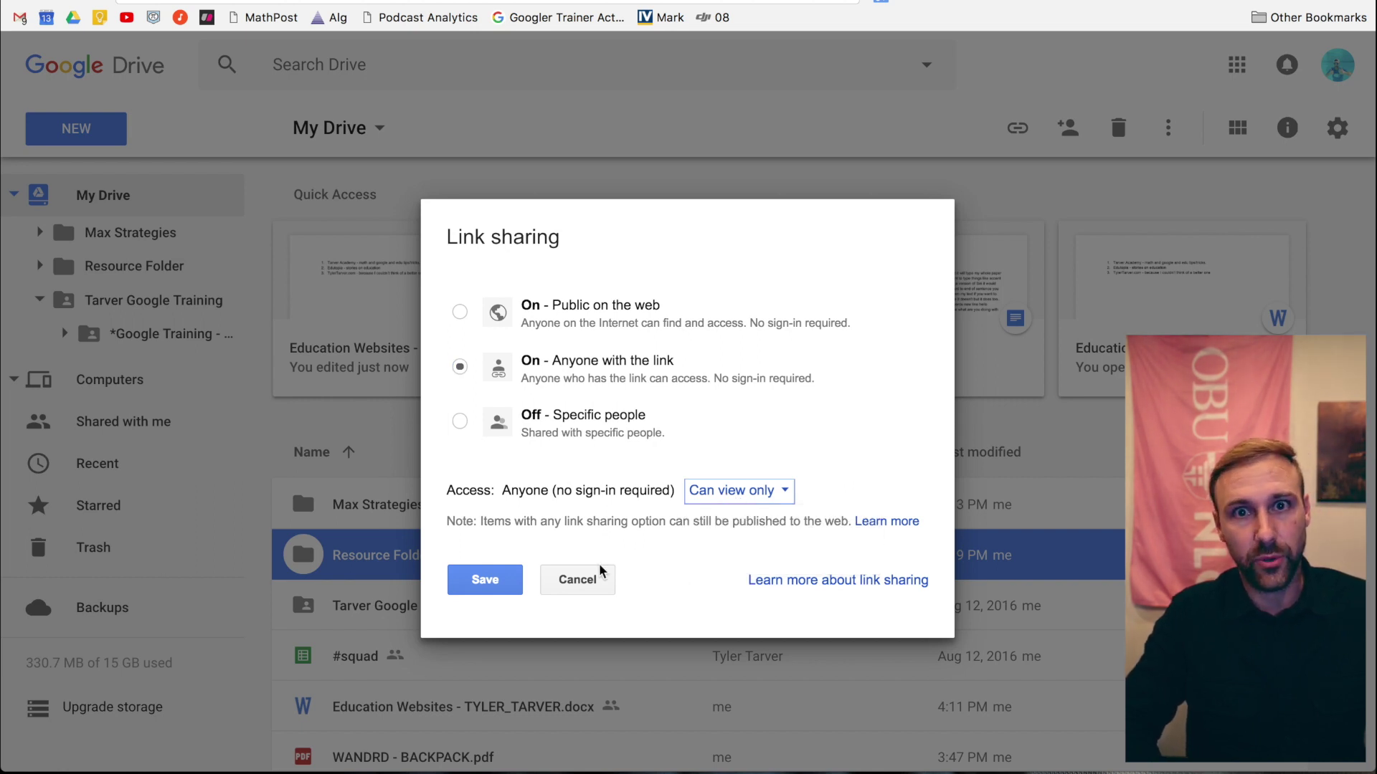
left_click(475, 588)
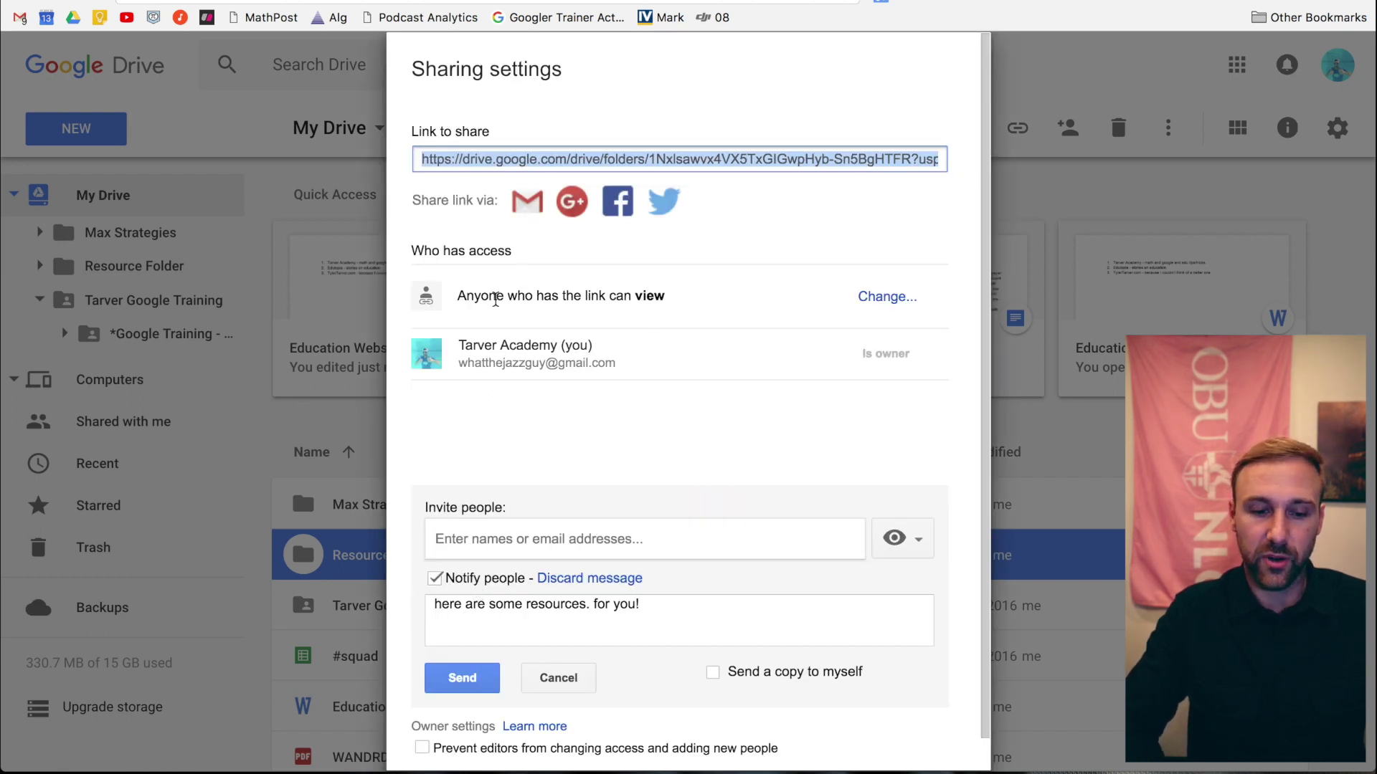
- Select and copy Resource Folder's sharing link
left_click(609, 160)
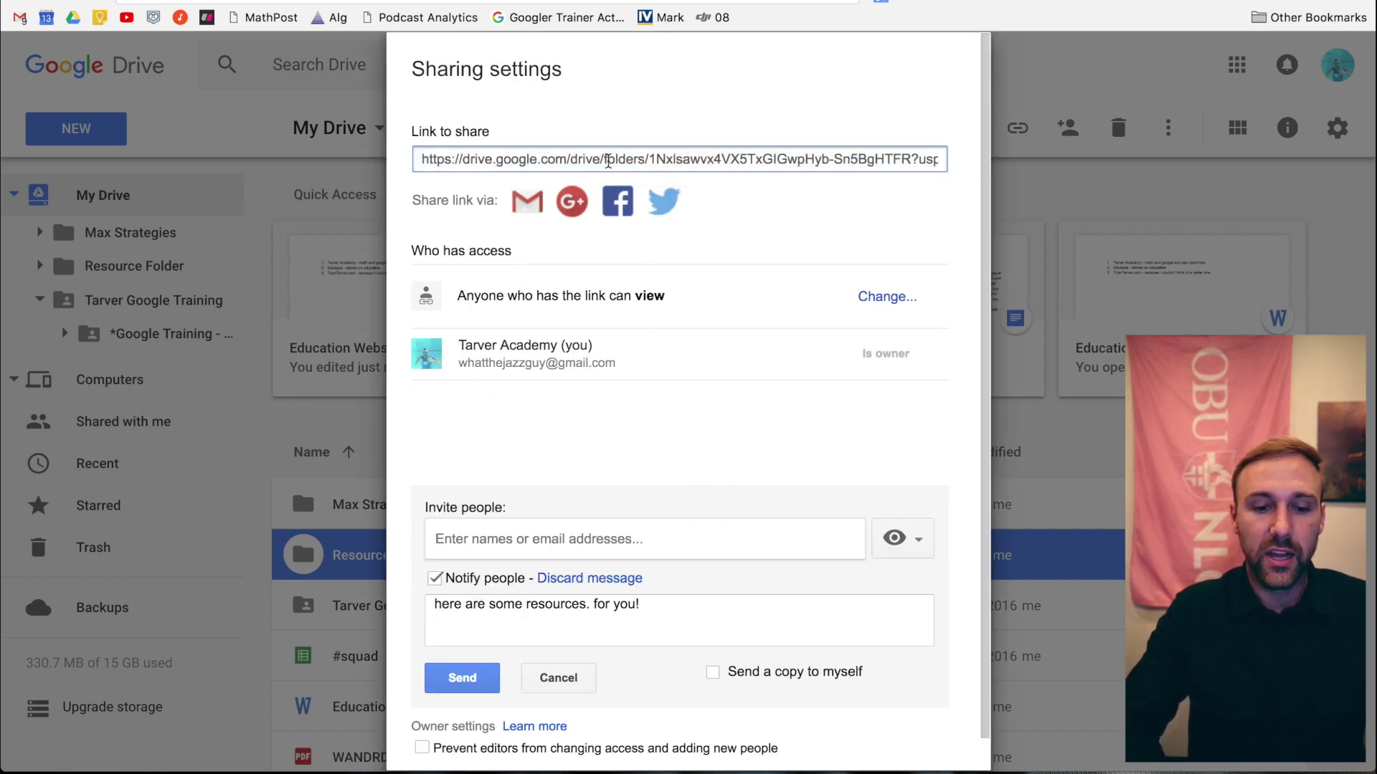
triple_click(608, 161)
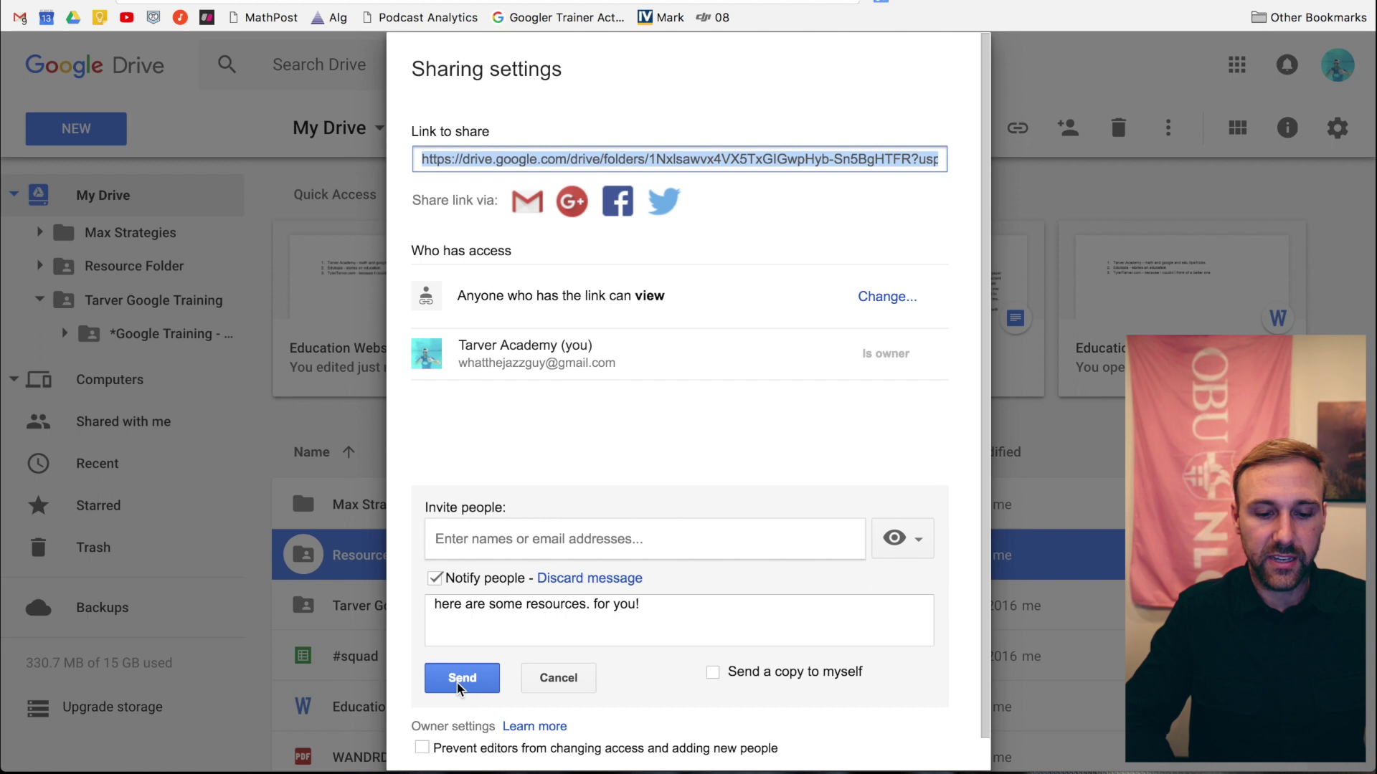
left_click(462, 679)
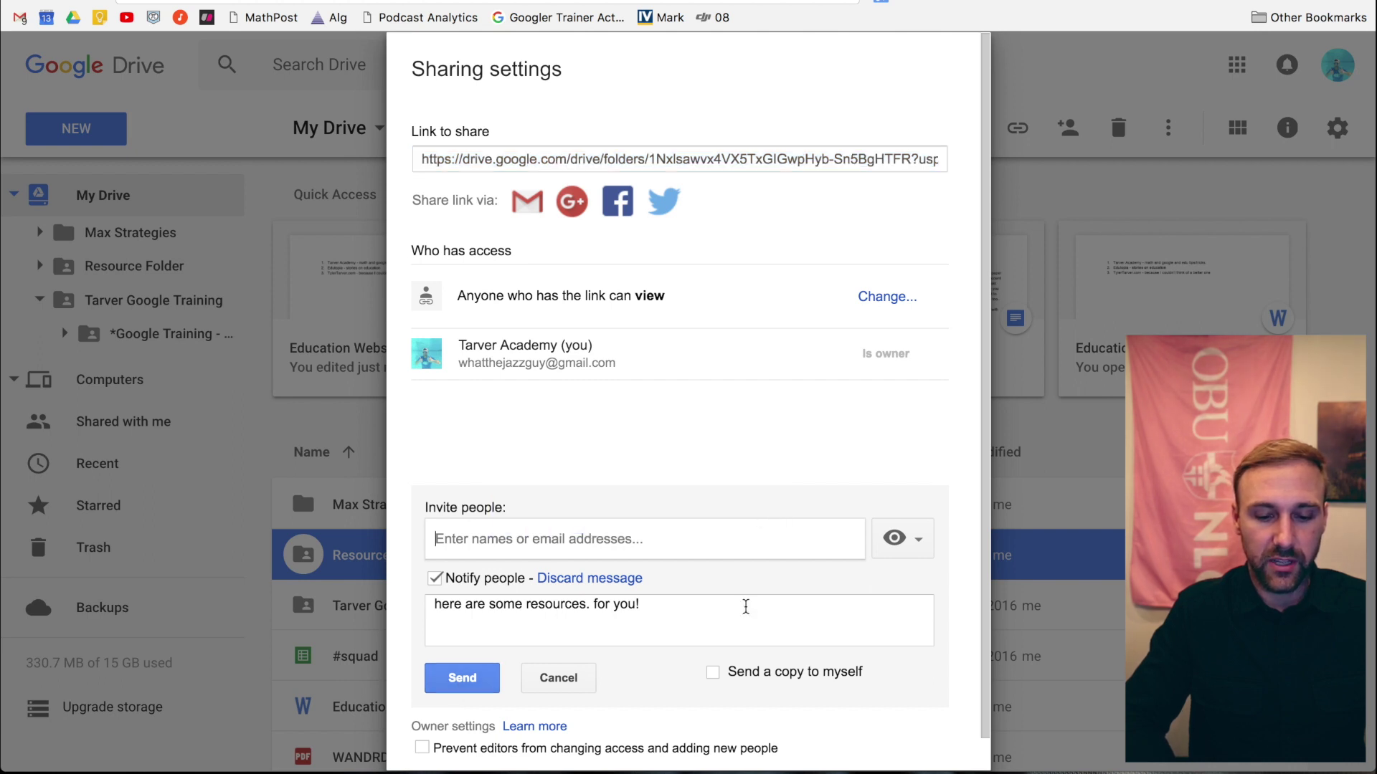
scroll(746, 606, "down", 1)
- Delete the personal message, cancel the invitation and close the sharing settings
left_click(571, 572)
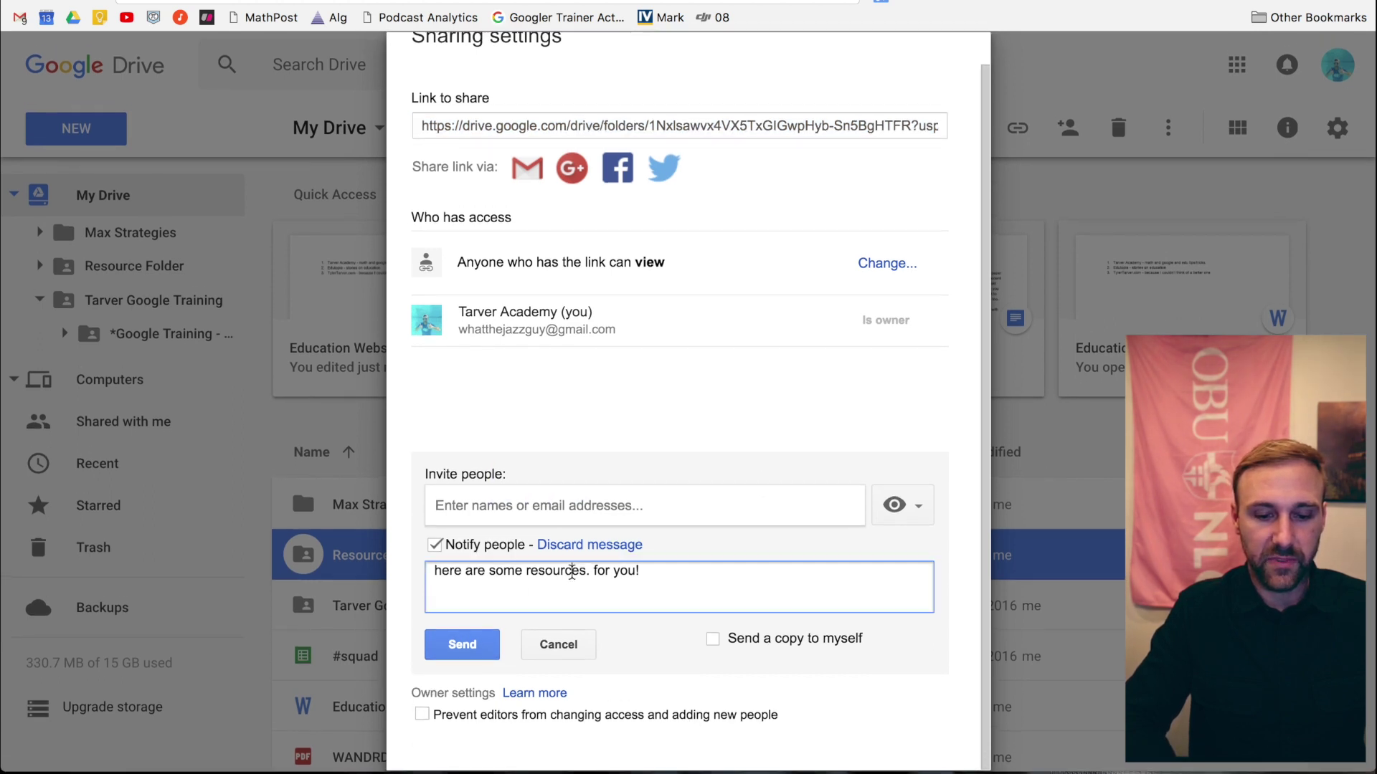
triple_click(572, 571)
key("BackSpace")
left_click(641, 502)
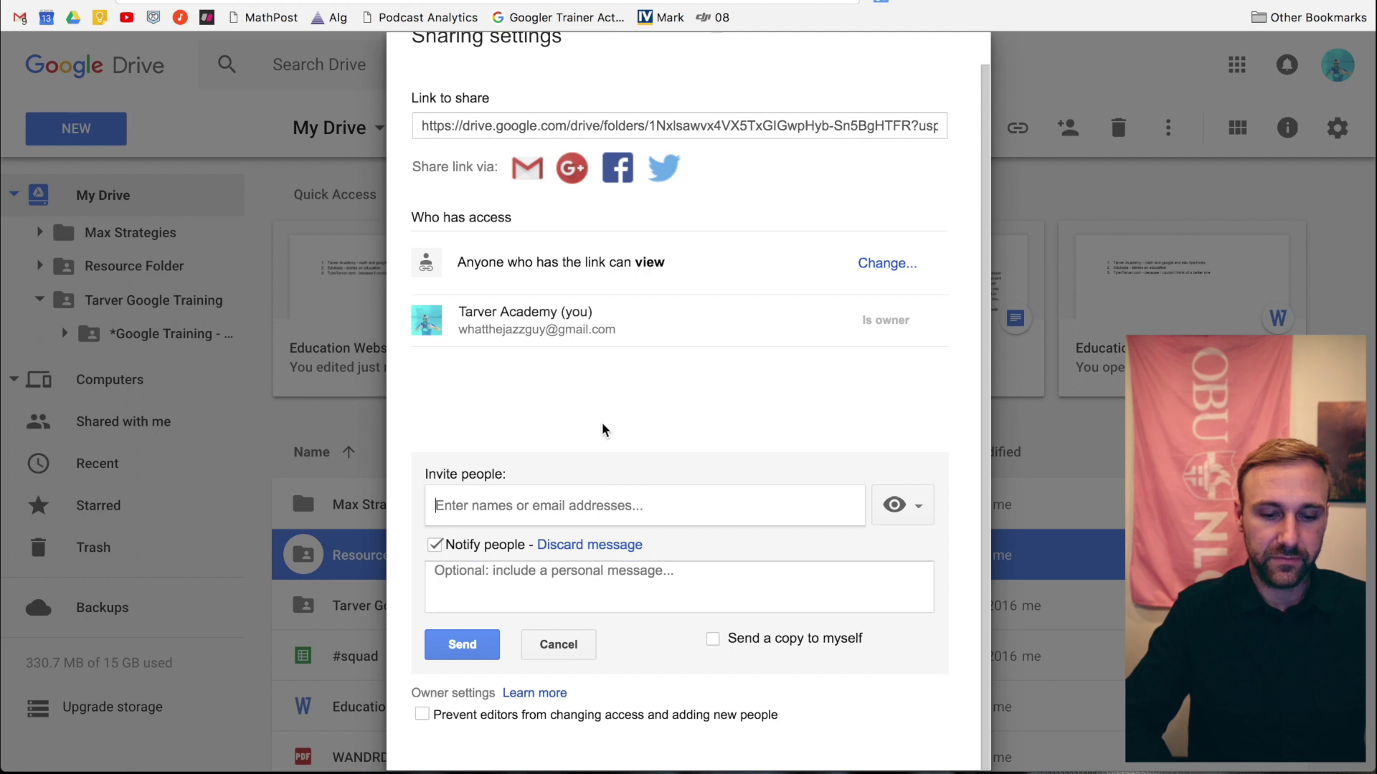
left_click(568, 644)
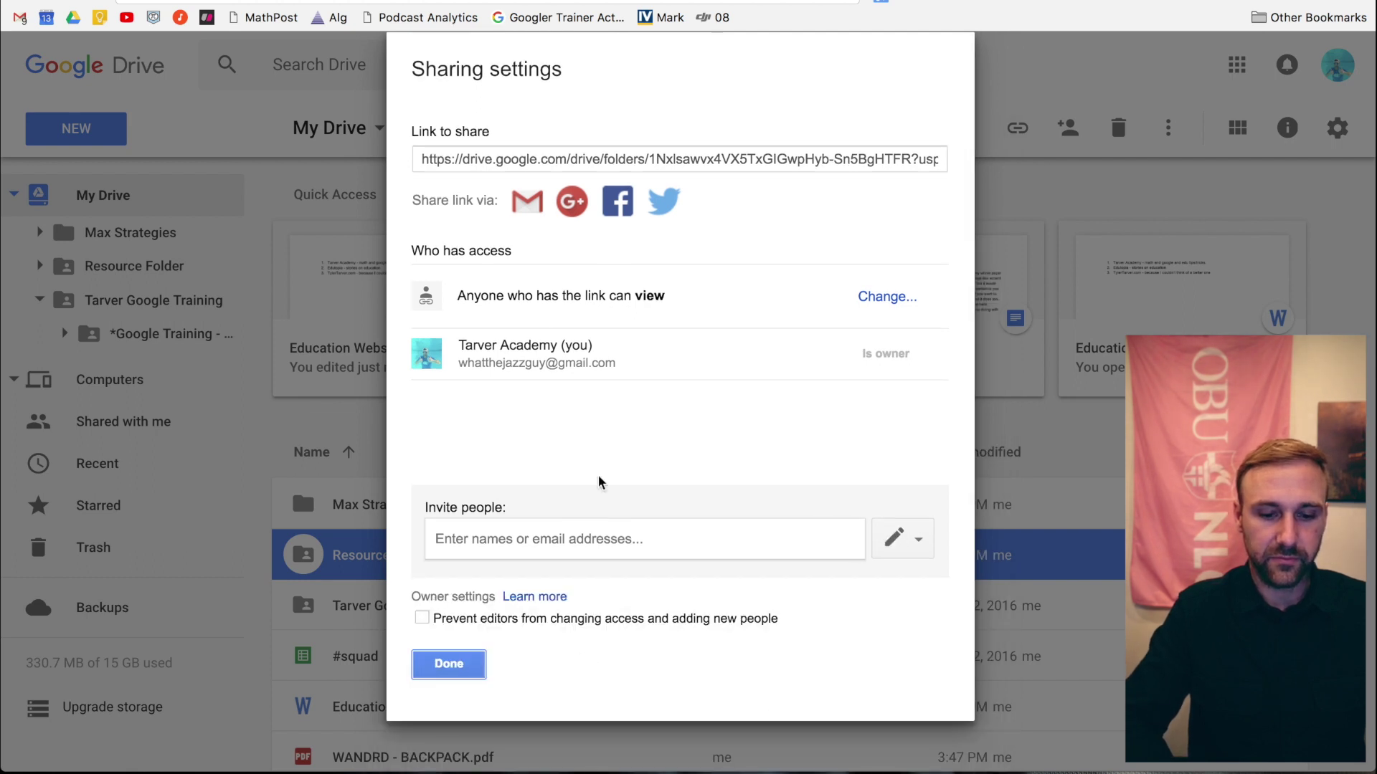
left_click(449, 664)
left_click(452, 668)
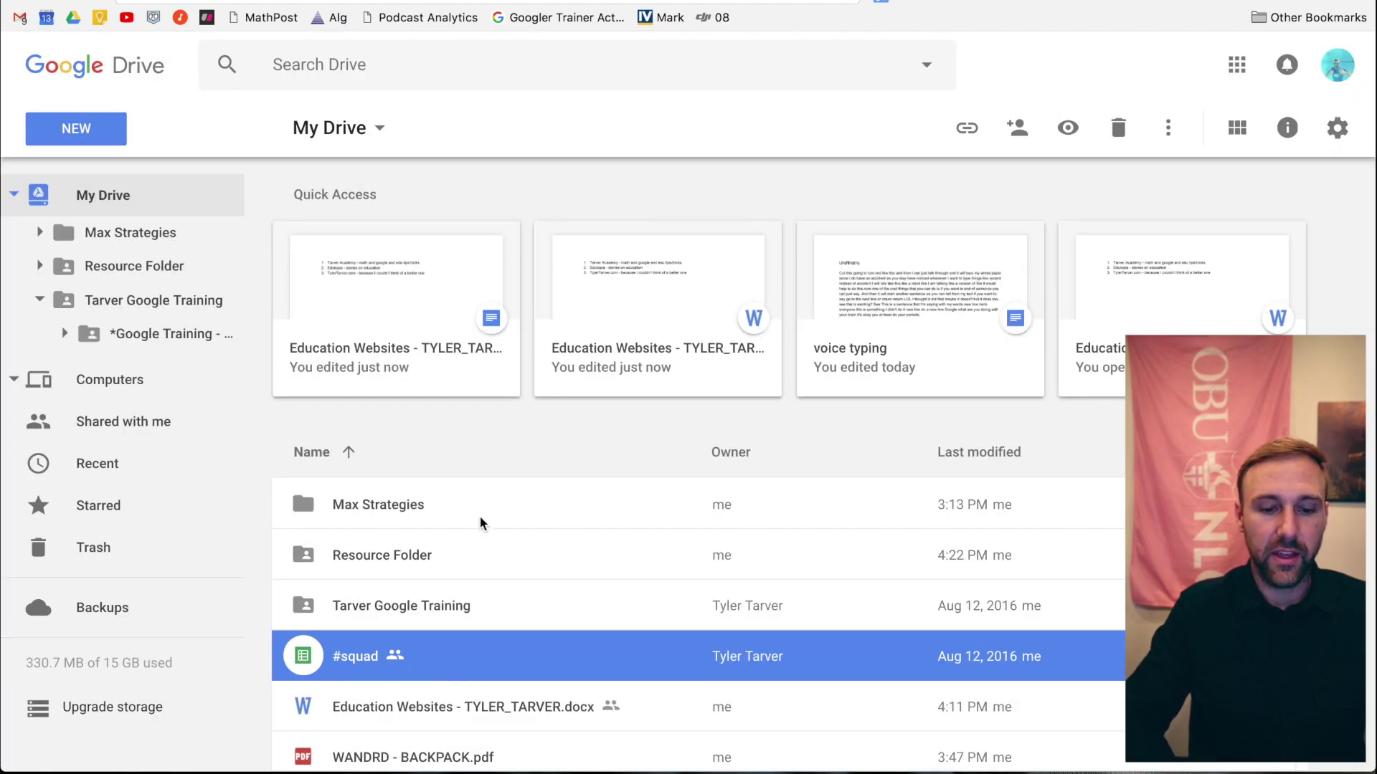
left_click(449, 451)
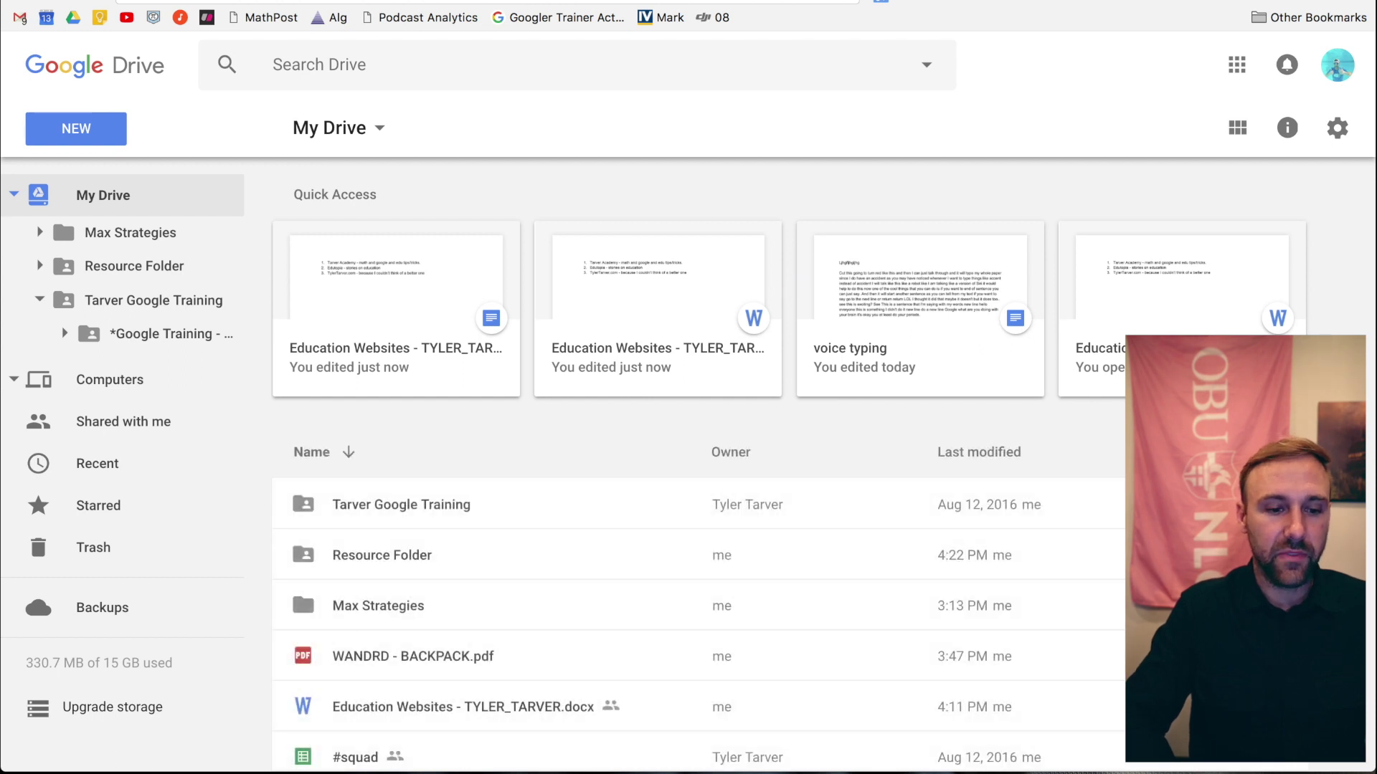
- In Gmail, compose a new message with the folder link in the body and subject 'resources'
key("ctrl+Tab")
left_click(94, 169)
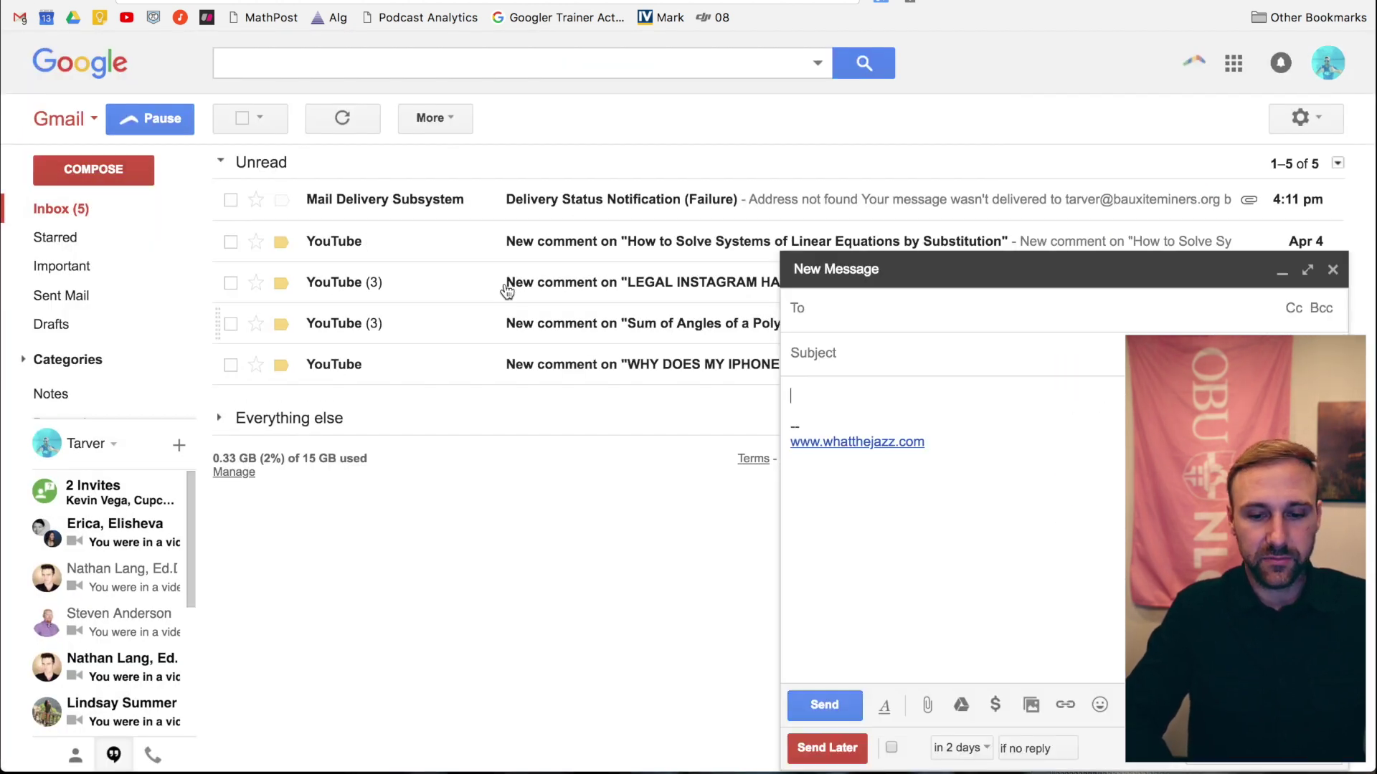
left_click(837, 396)
key("super+v")
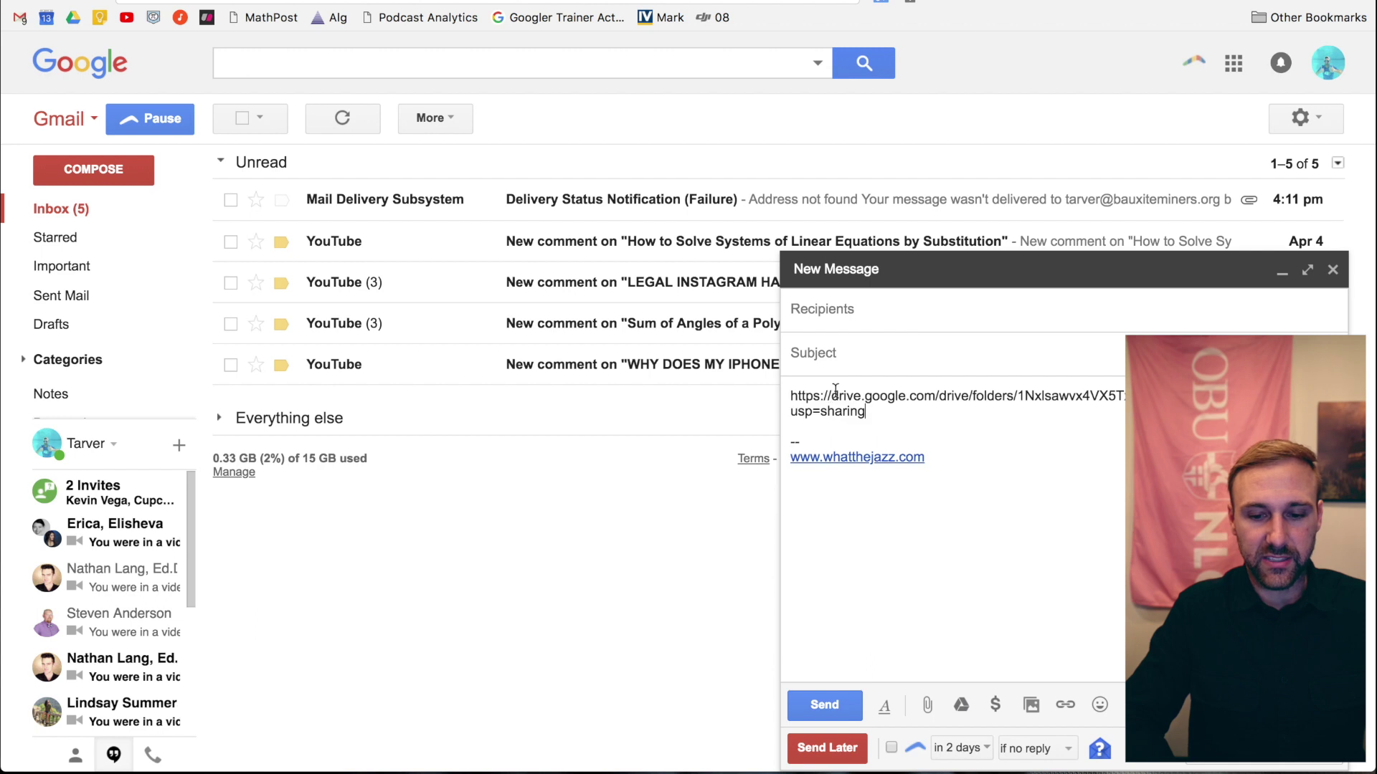
left_click(853, 357)
type("resources")
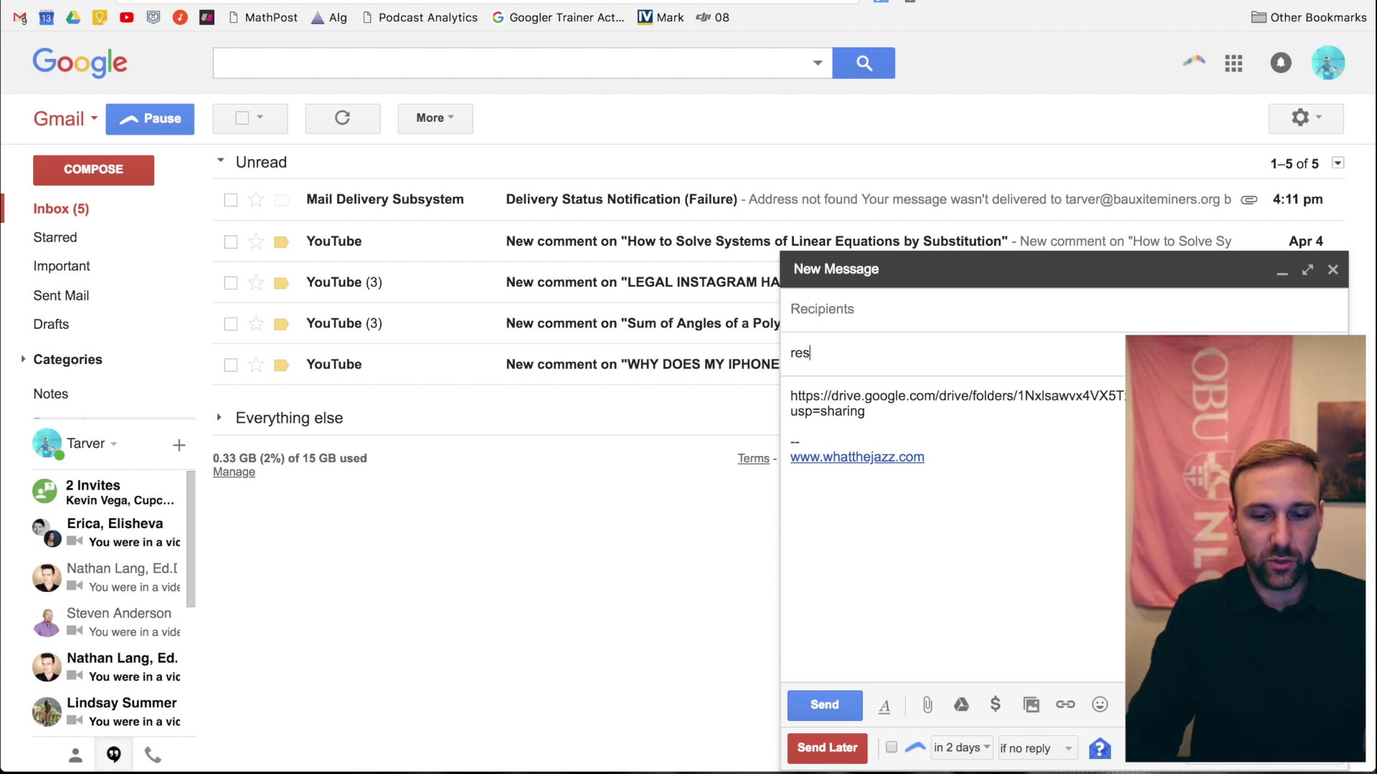
left_click(881, 296)
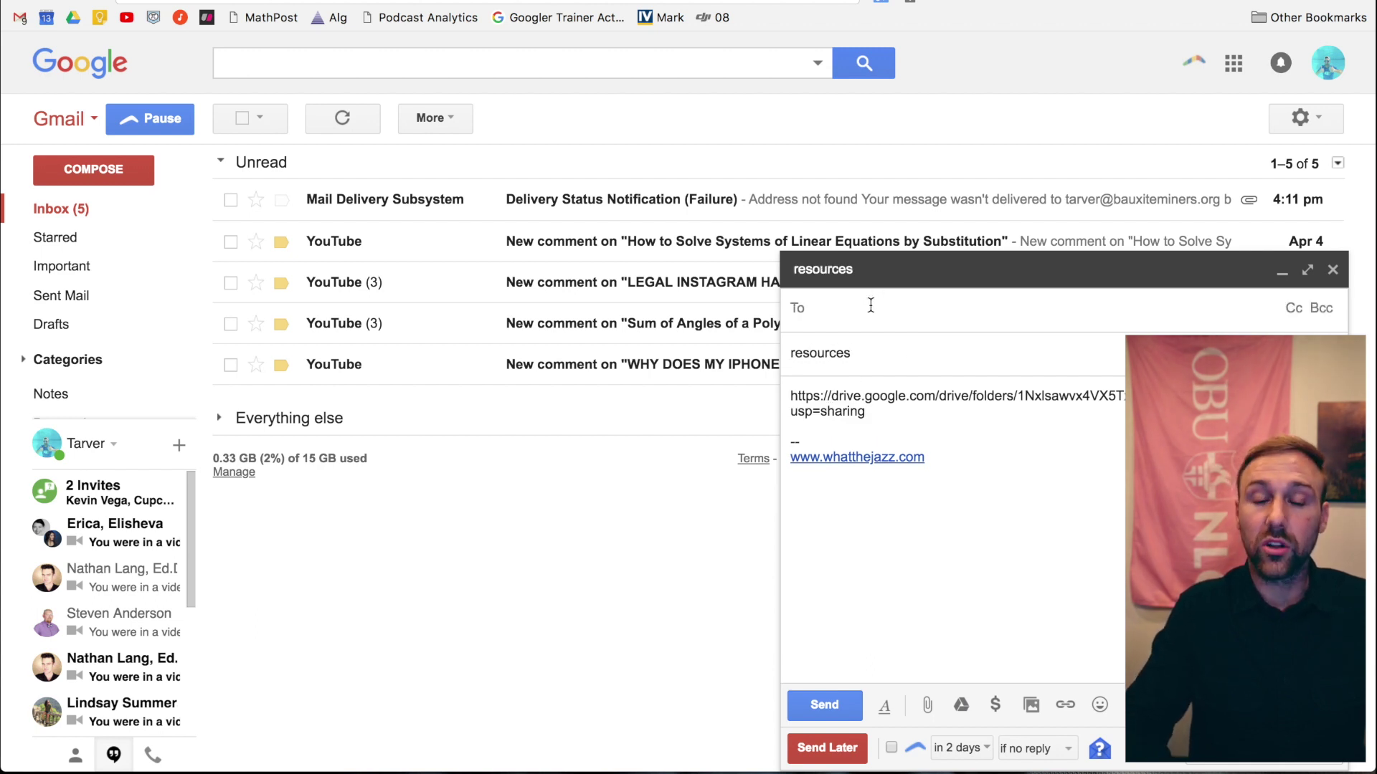